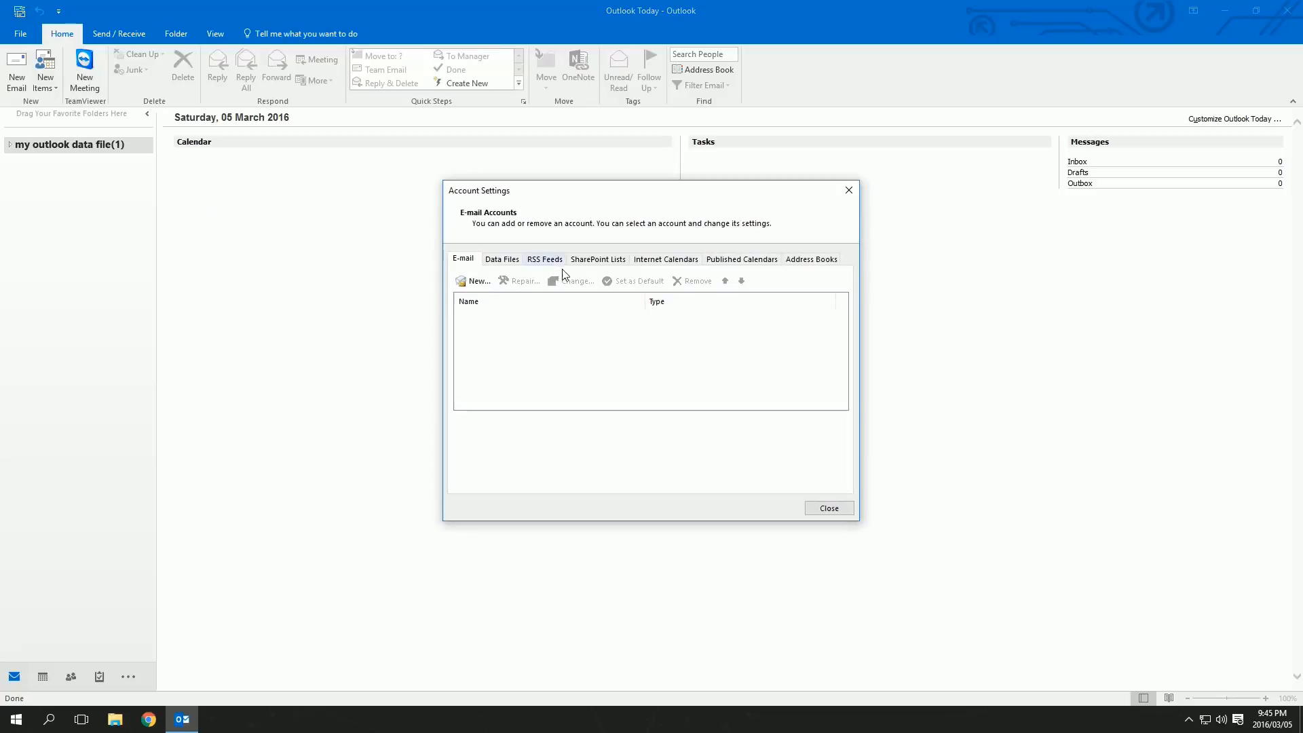
# Start a new email account with manual setup and keep POP or IMAP as the service type
pyautogui.click(486, 287)
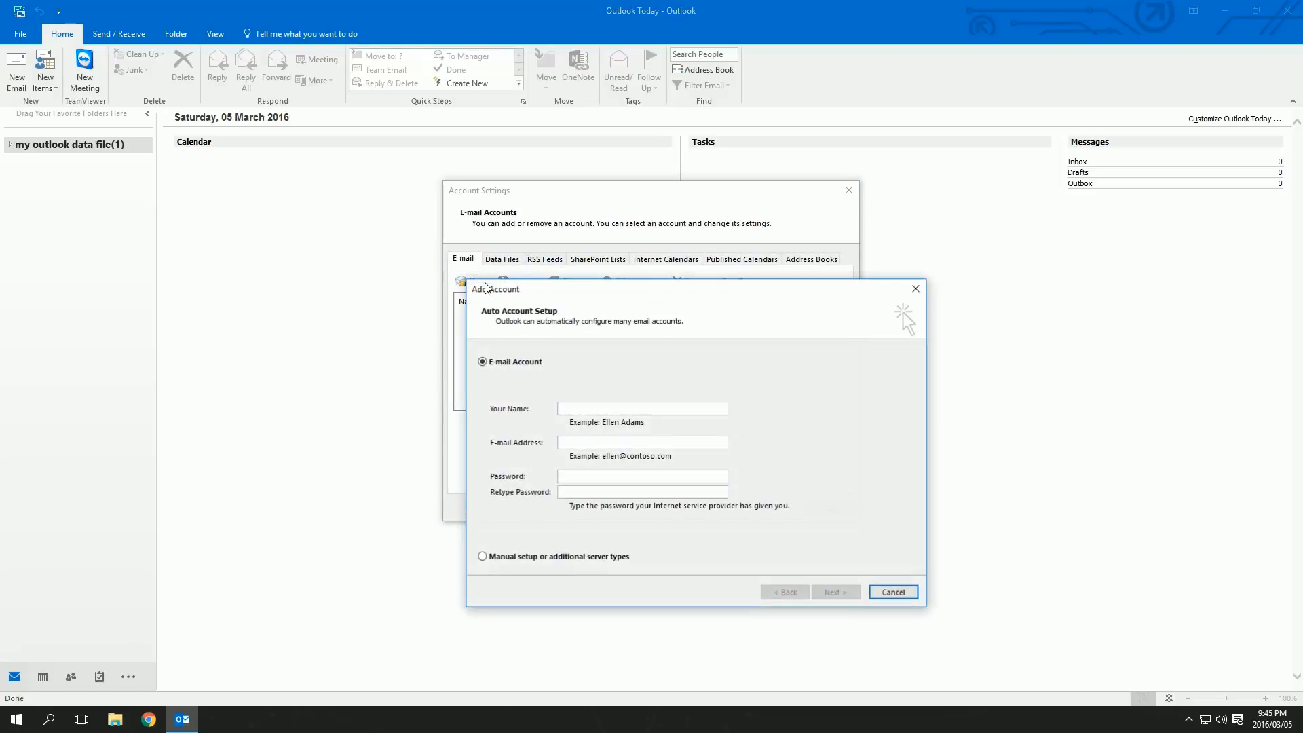
pyautogui.click(531, 557)
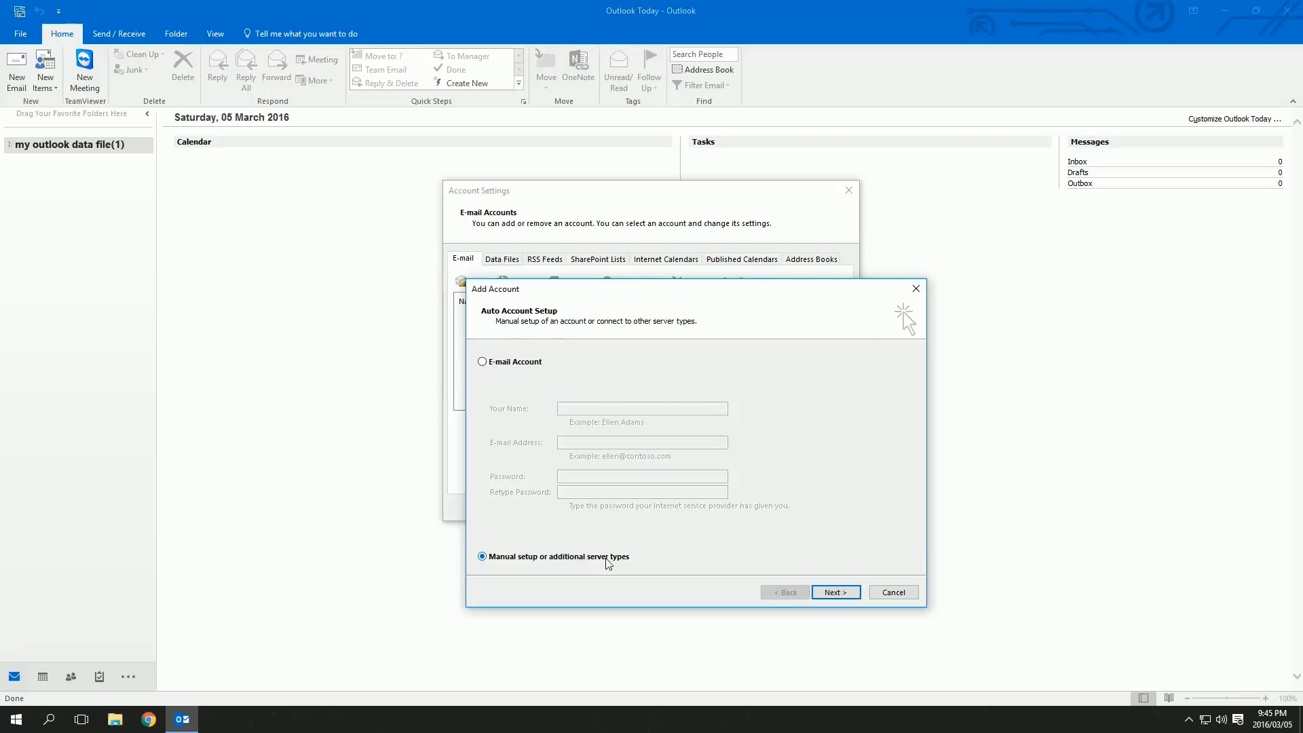
pyautogui.click(835, 592)
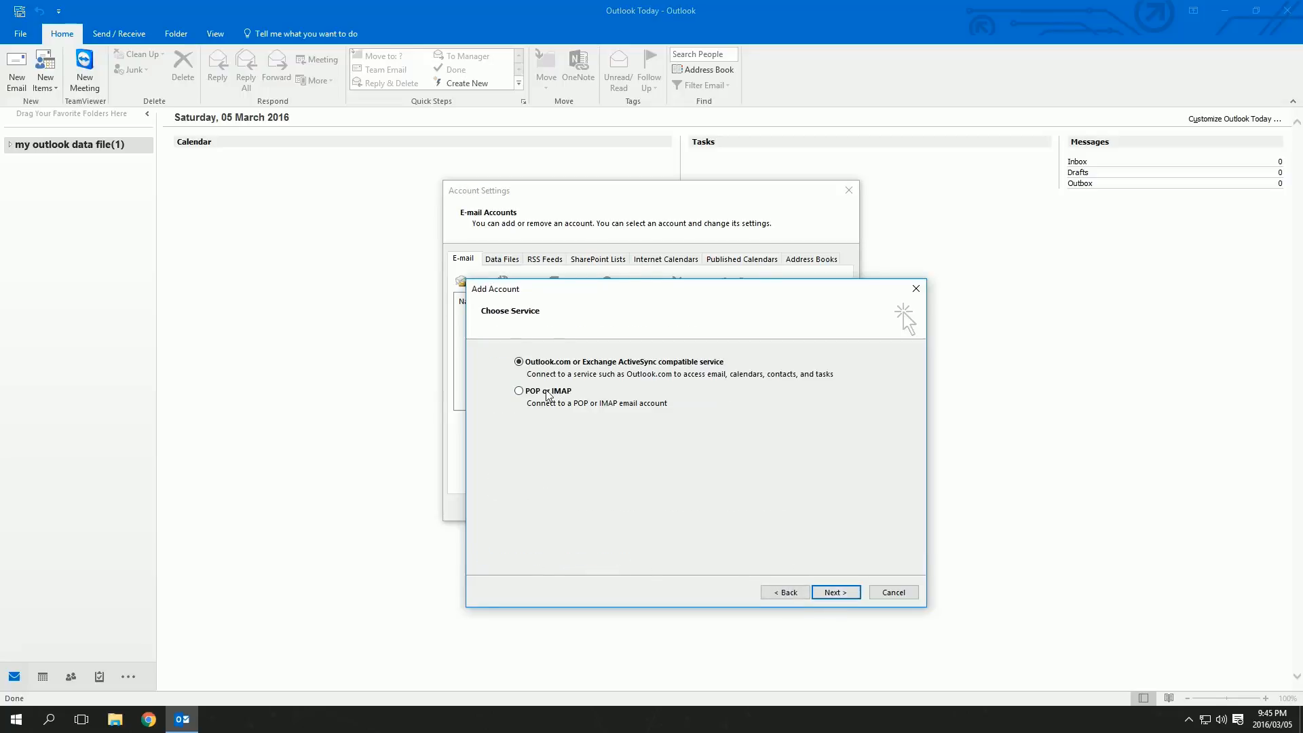
# Fill in the name and e-mail address, choose IMAP, and use mail.bugg.co.za for both servers plus the password
pyautogui.click(836, 592)
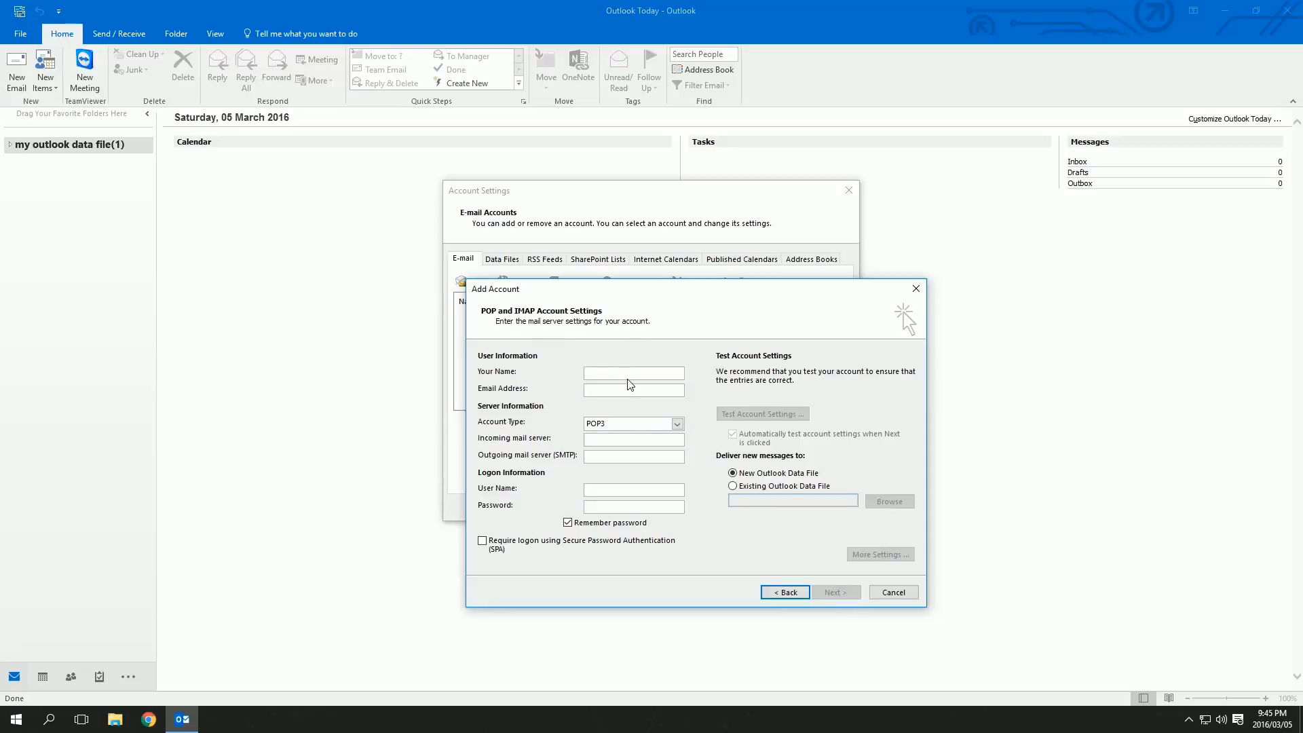
pyautogui.write('Ru')
pyautogui.click(650, 427)
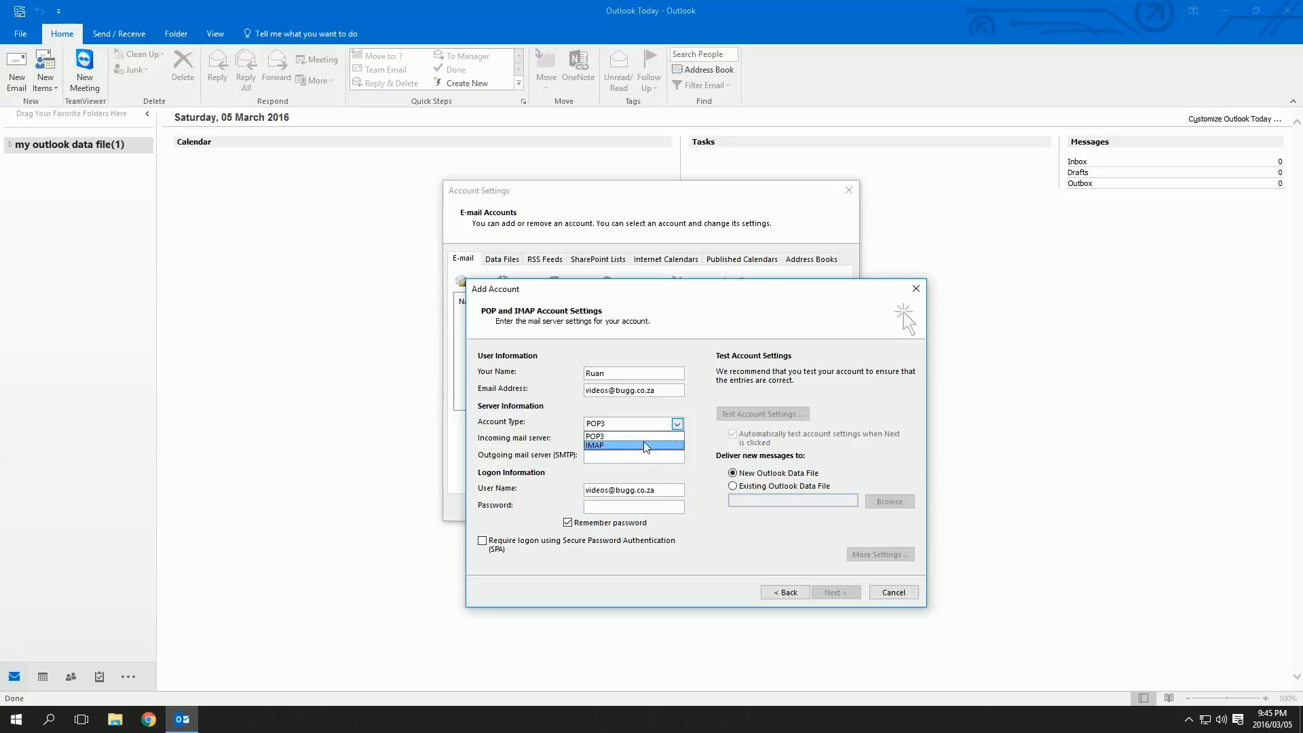
pyautogui.click(643, 444)
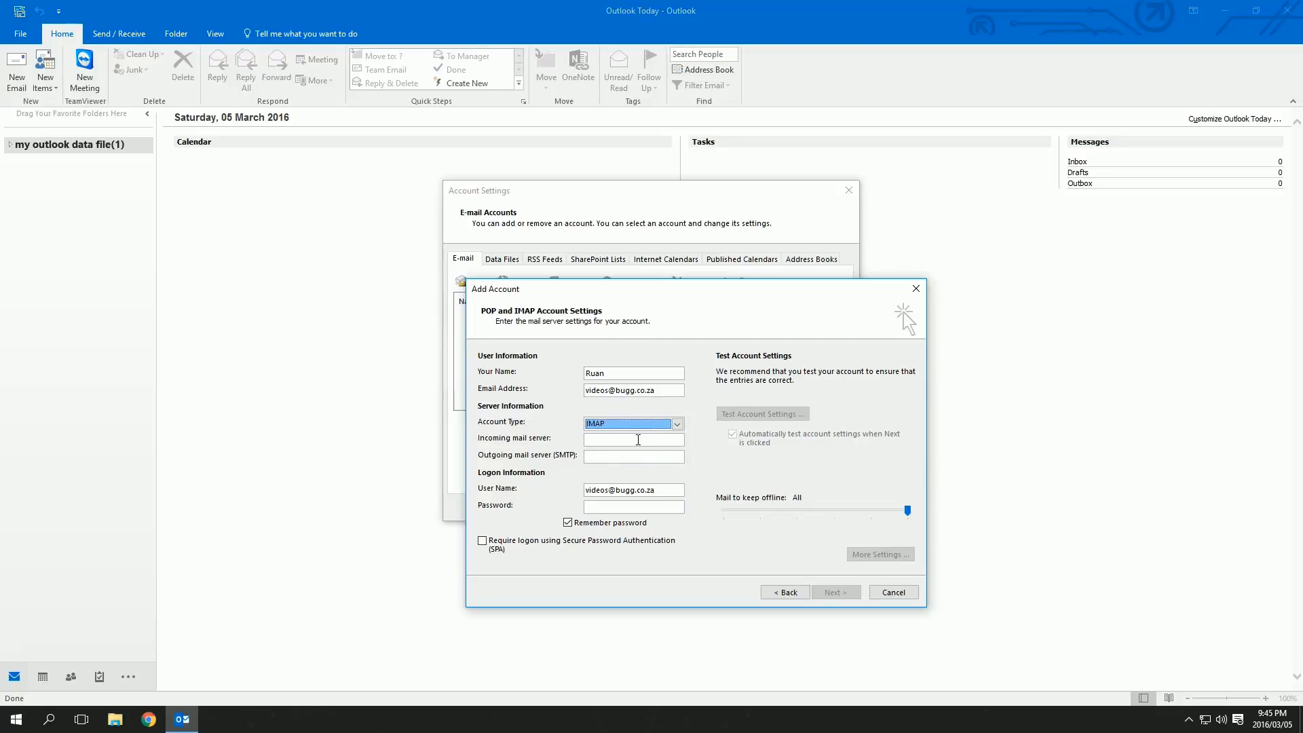
pyautogui.click(638, 440)
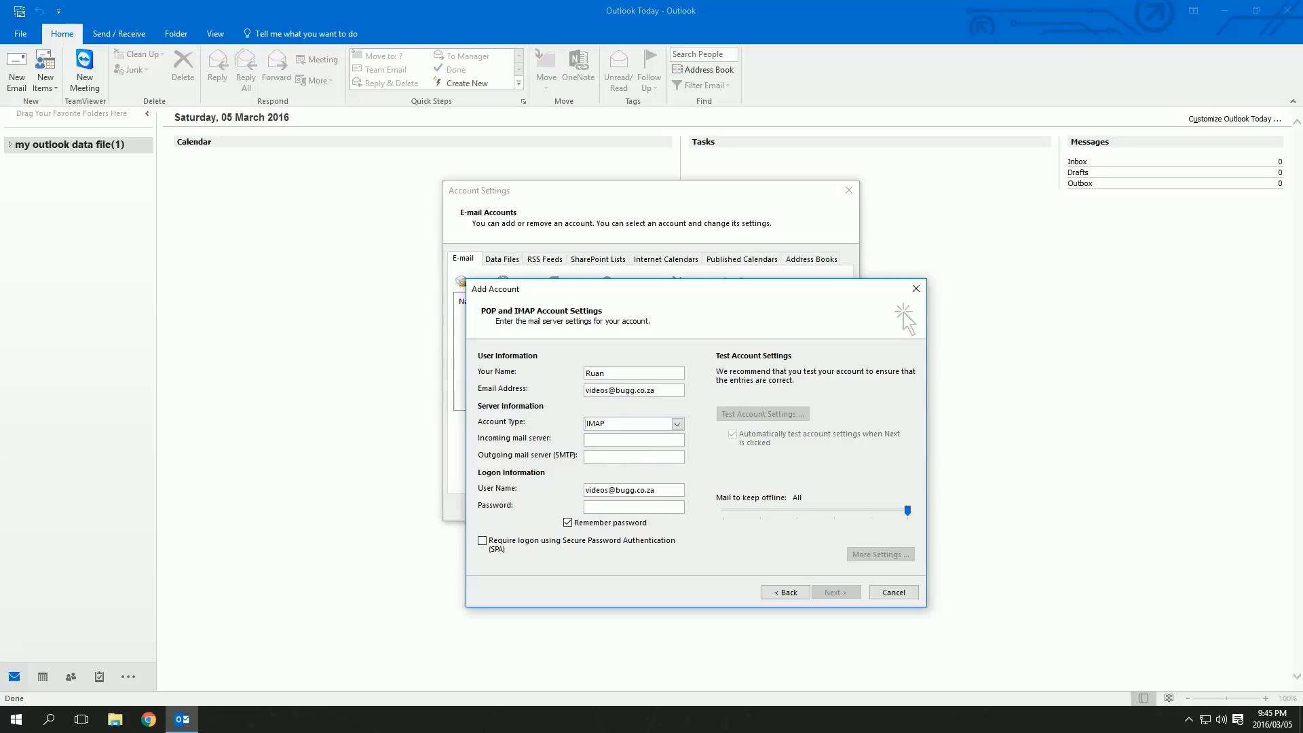
pyautogui.write('mail.bugg.co.zamai')
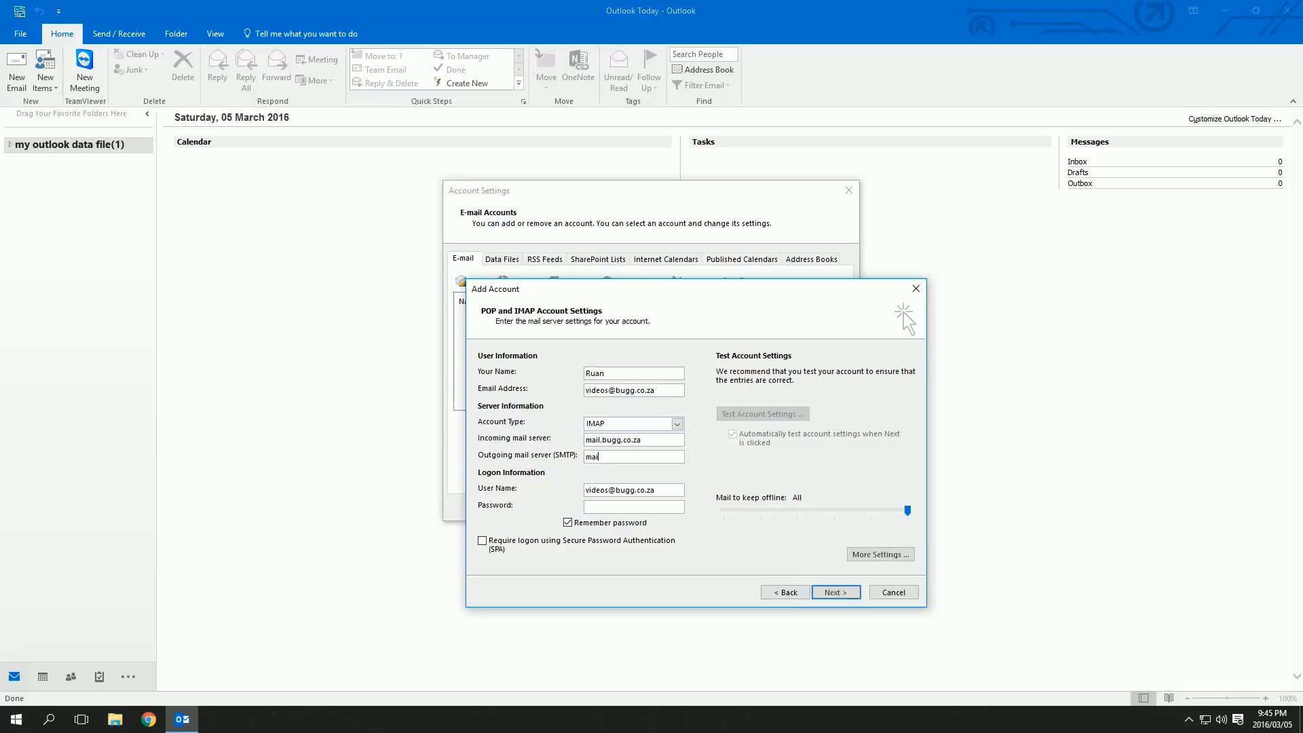
pyautogui.write('l.bugg.co.za')
pyautogui.write('******')
# In More Settings, require outgoing server authentication and change the SMTP port from 25 to 587
pyautogui.click(881, 555)
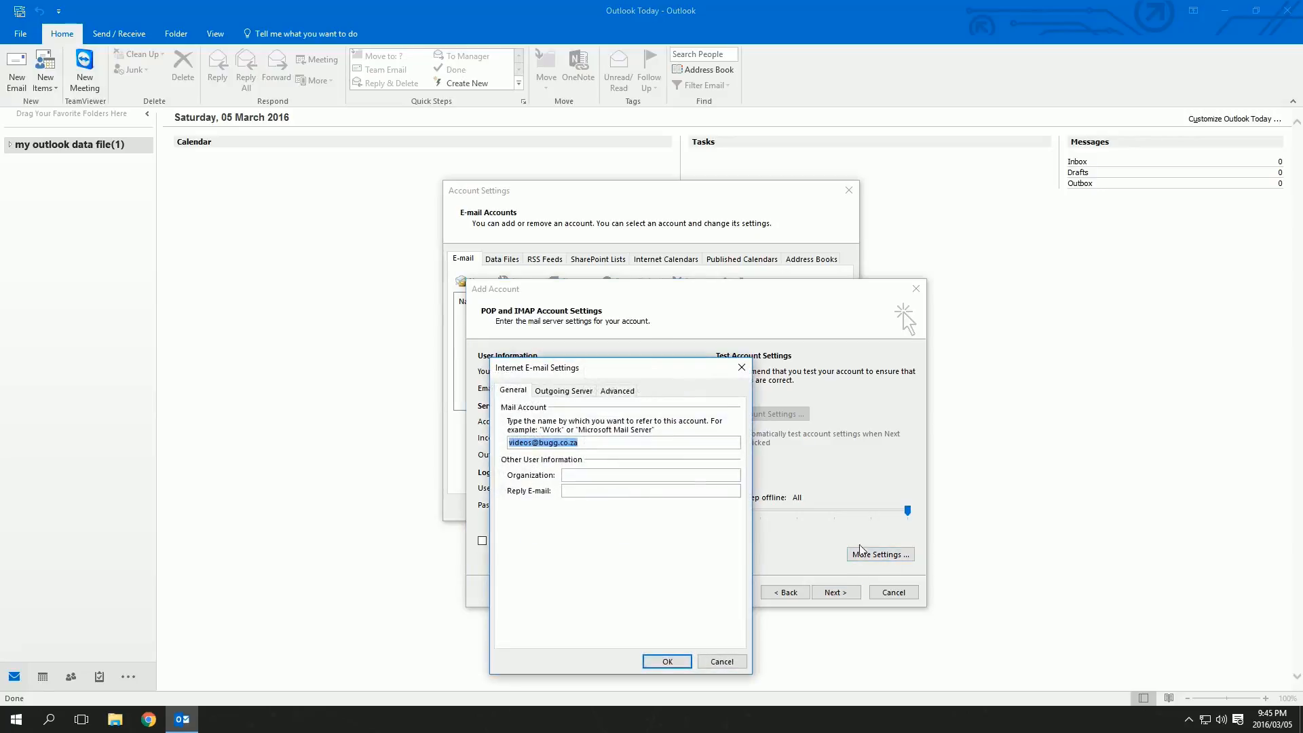
pyautogui.click(581, 391)
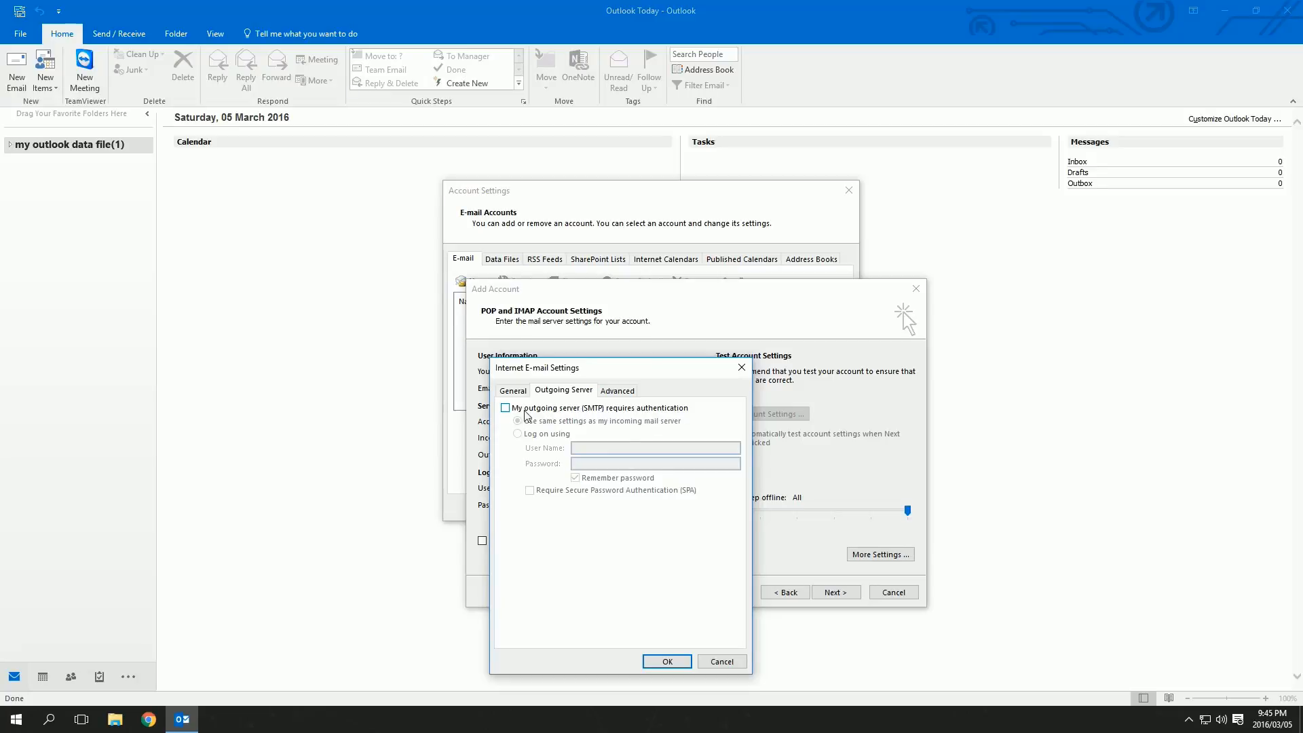
pyautogui.click(505, 408)
pyautogui.click(617, 391)
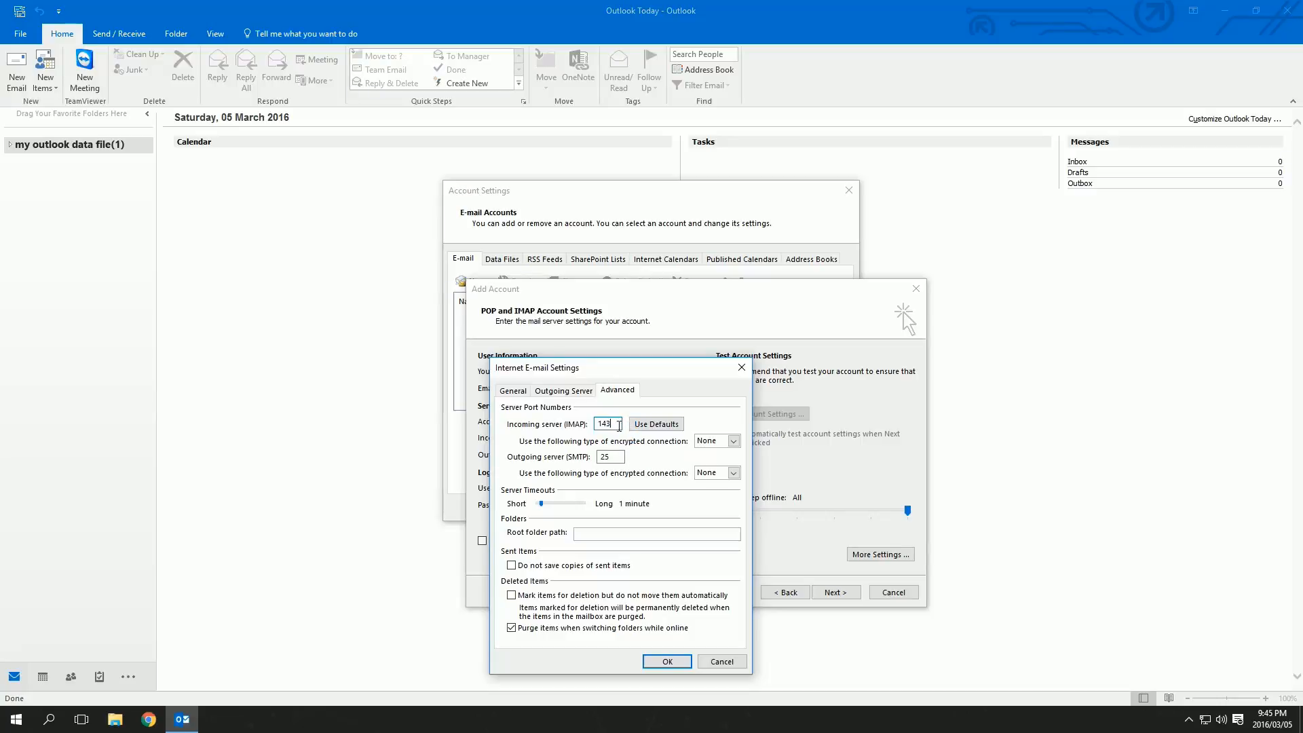
pyautogui.doubleClick(602, 458)
pyautogui.write('587')
# Confirm the extra settings, run the account test, finish the wizard and close Account Settings
pyautogui.click(663, 660)
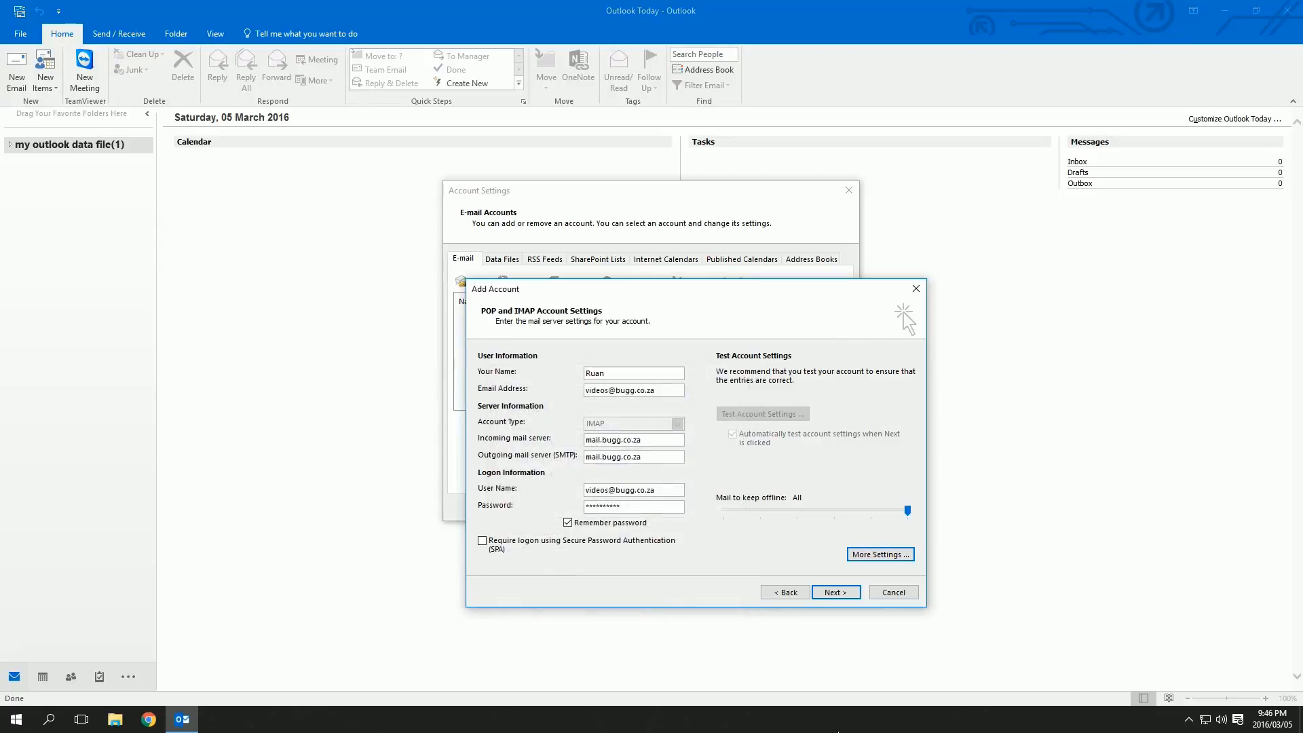
pyautogui.click(847, 597)
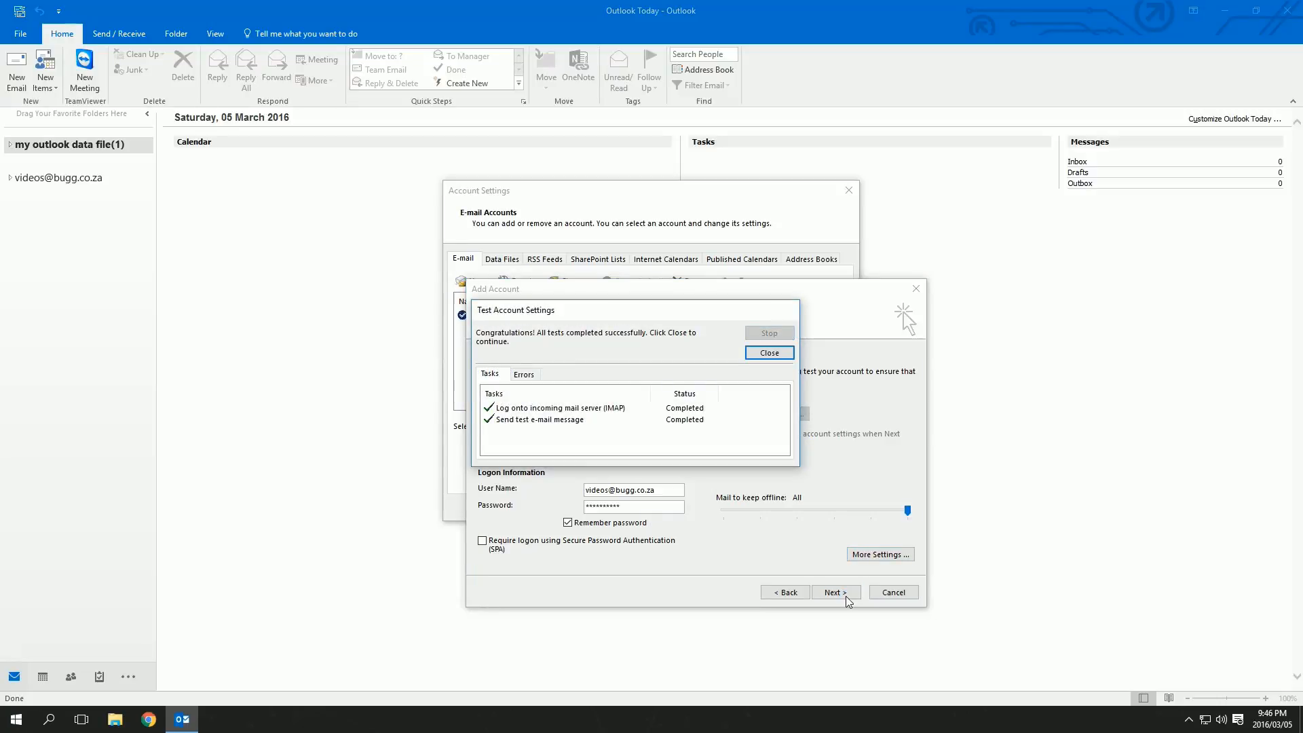
pyautogui.click(786, 356)
pyautogui.click(850, 593)
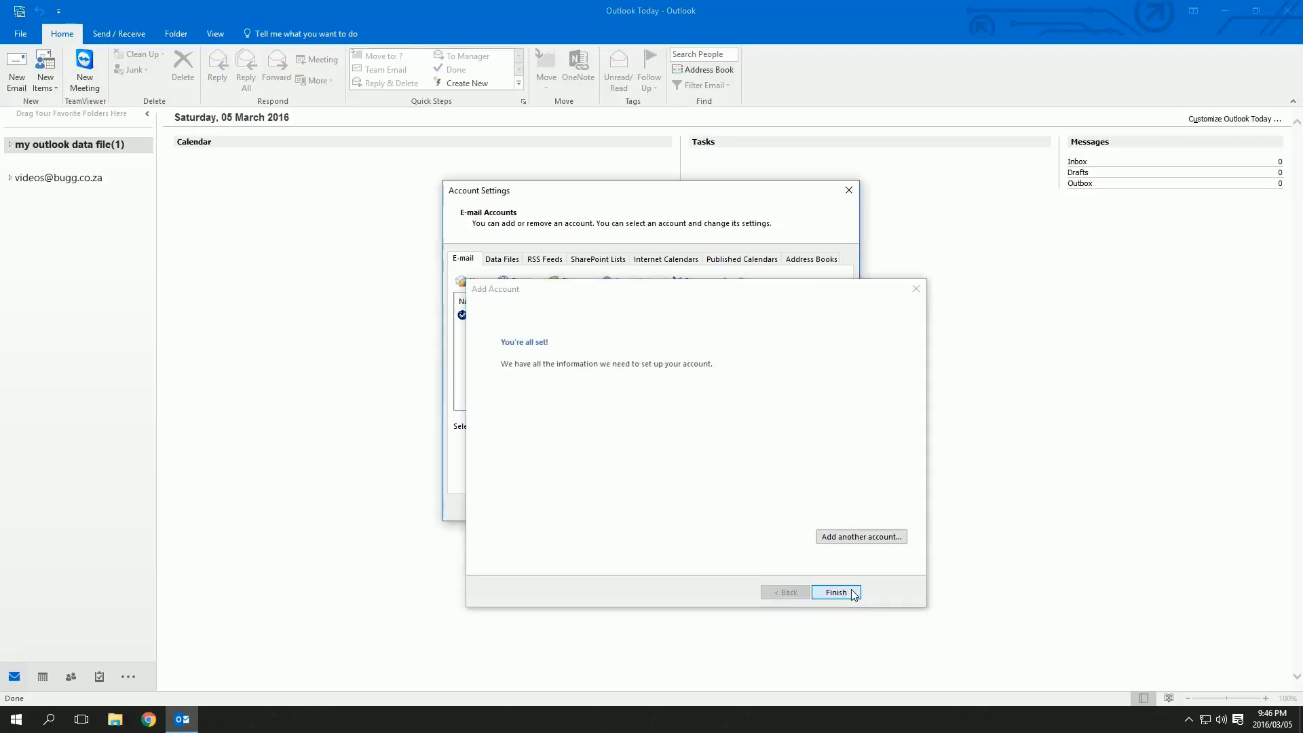
pyautogui.click(829, 509)
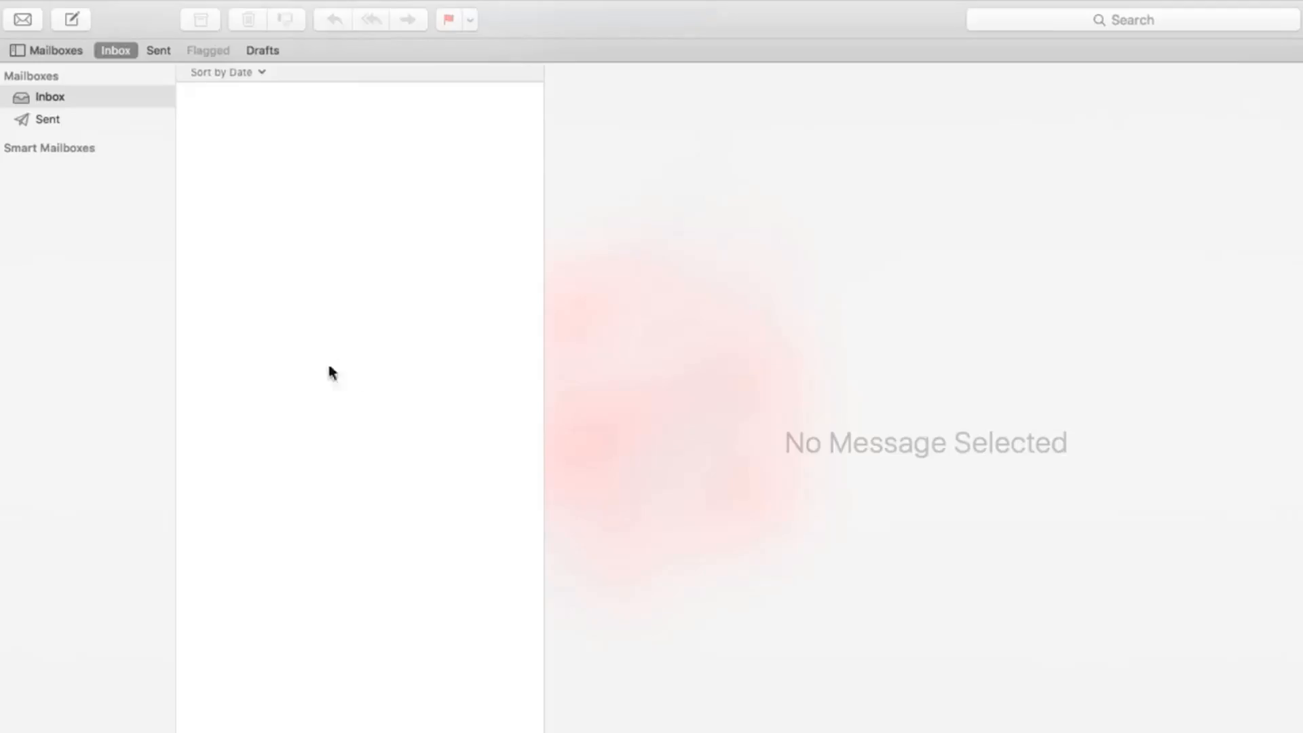
# Switch to Apple Mail and bring up its menu bar over the empty Inbox
pyautogui.moveTo(106, 3)
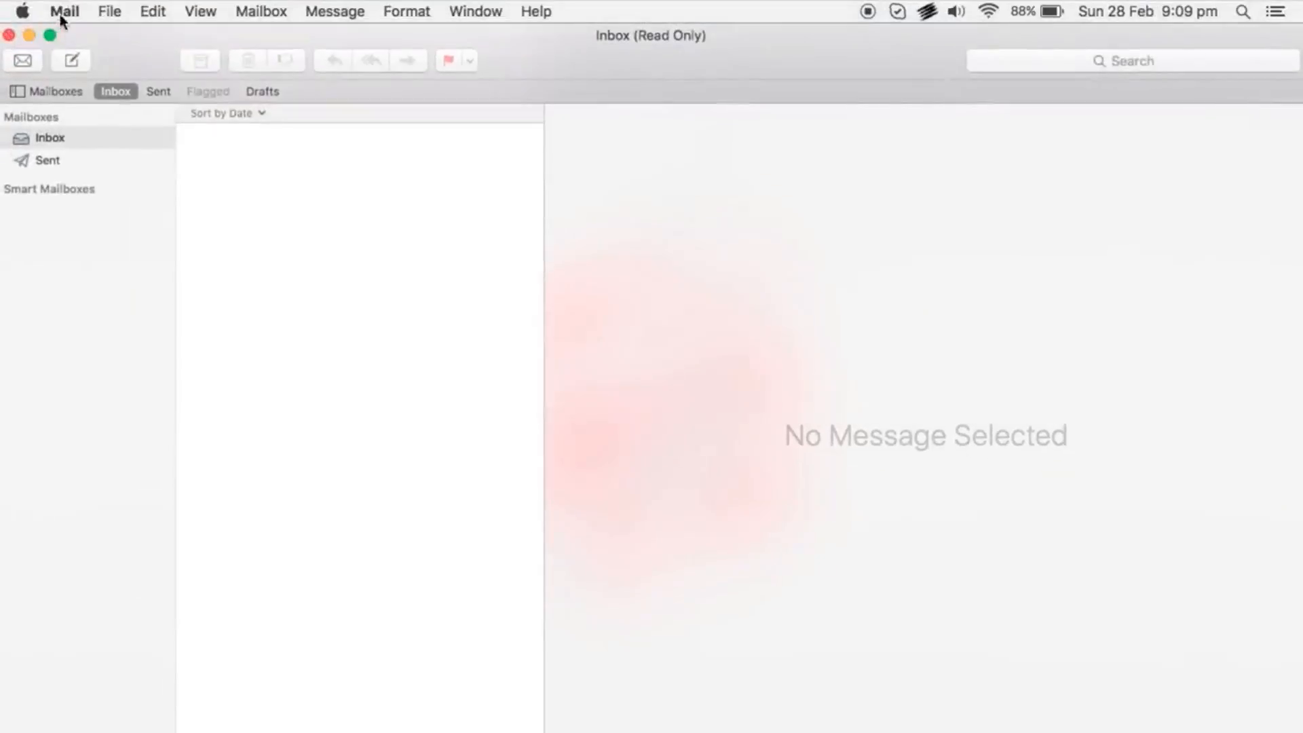
# Use Mail > Add Account to add an Other Mail Account and continue to its details form
pyautogui.click(72, 15)
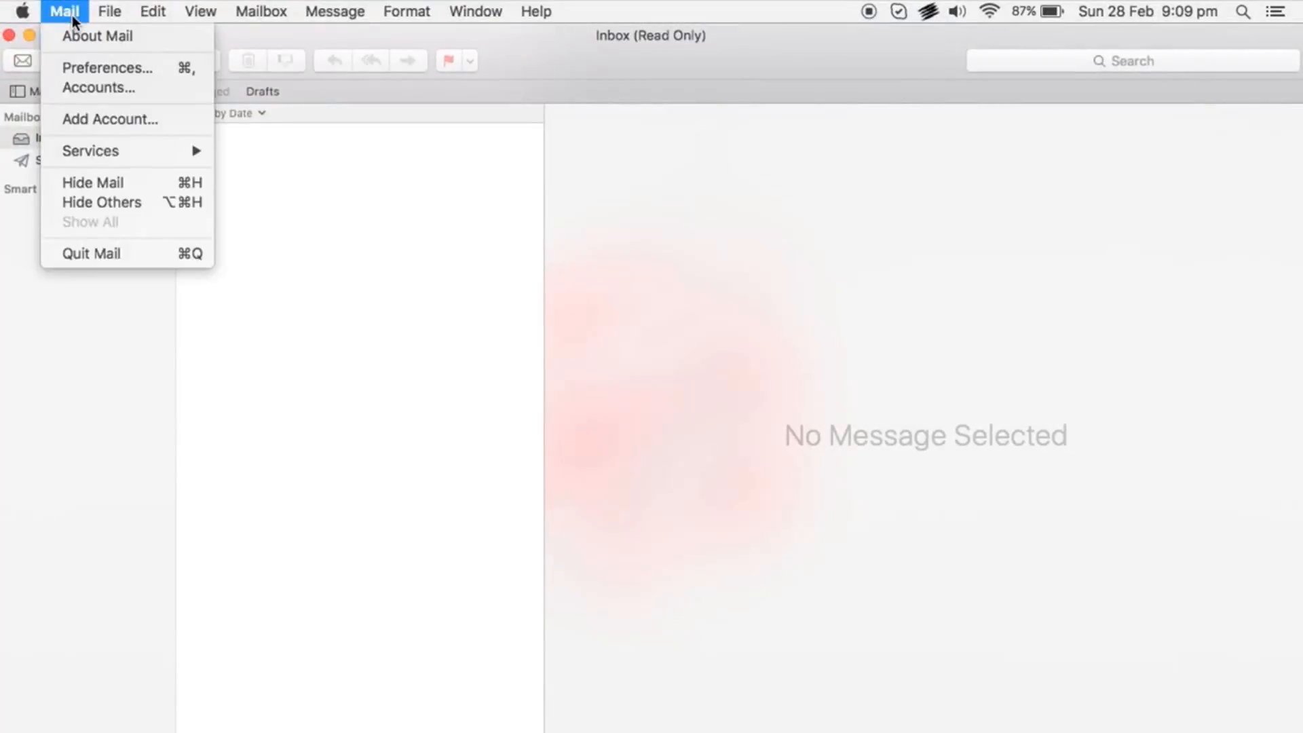
pyautogui.click(177, 124)
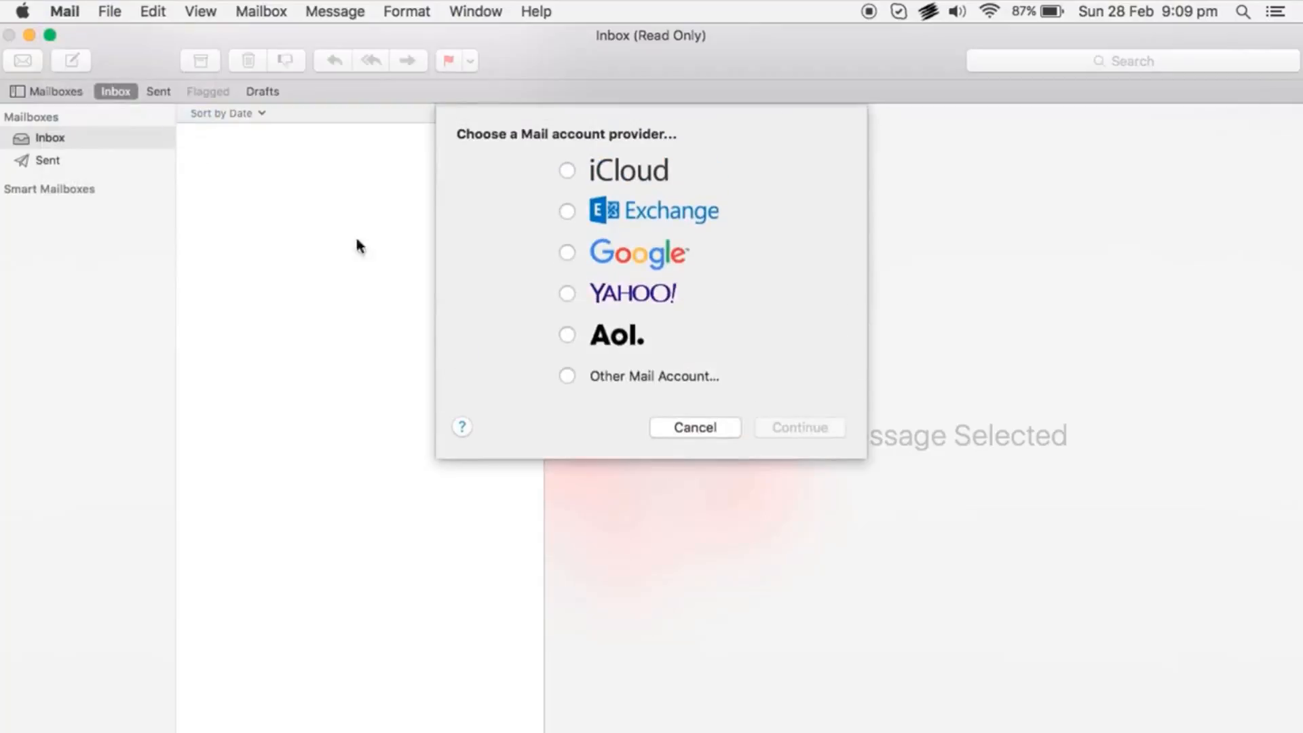
pyautogui.click(567, 379)
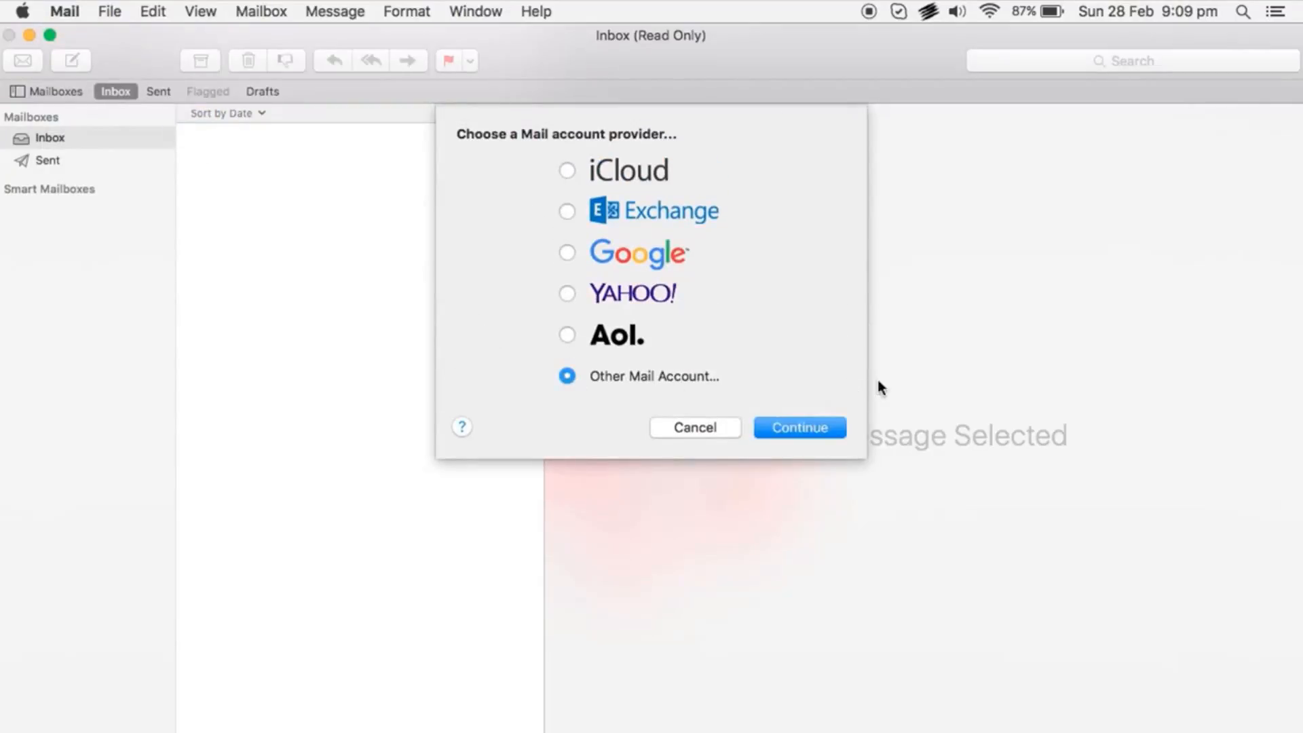
pyautogui.click(837, 429)
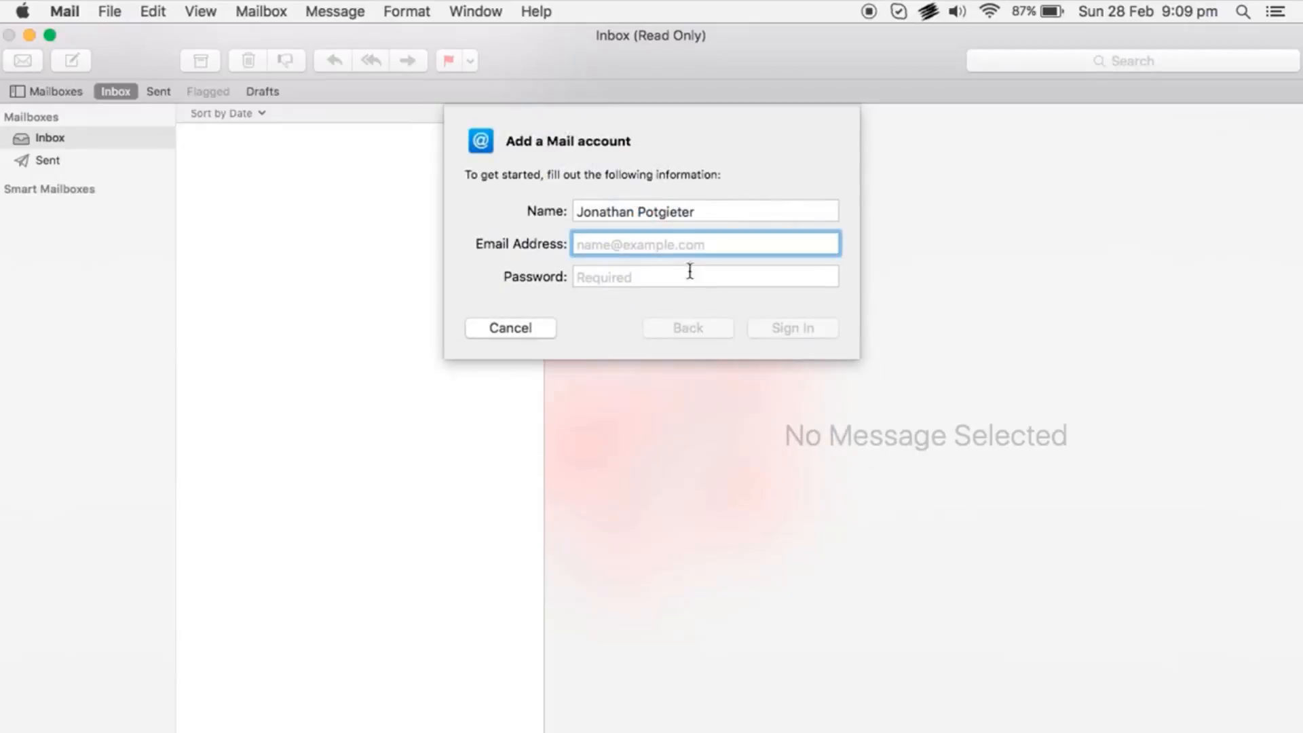
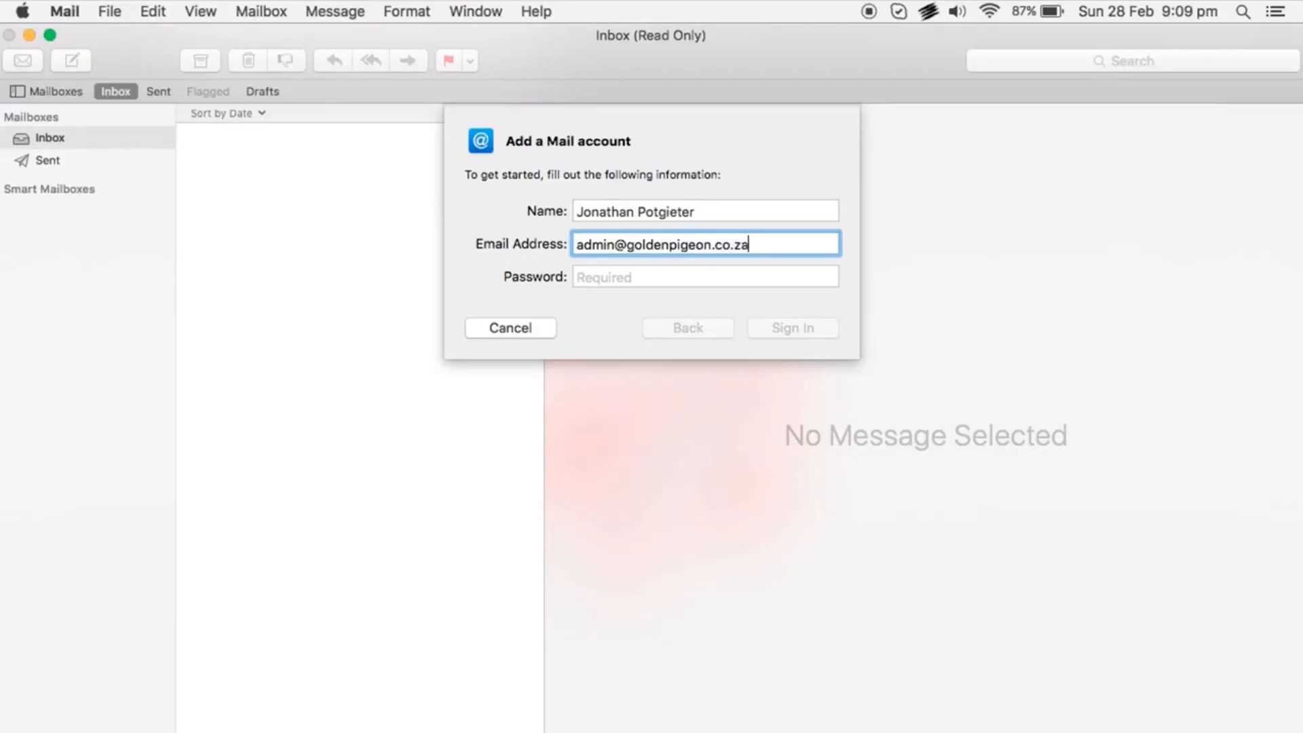
# Enter the account's e-mail address and password, then sign in
pyautogui.press('Tab')
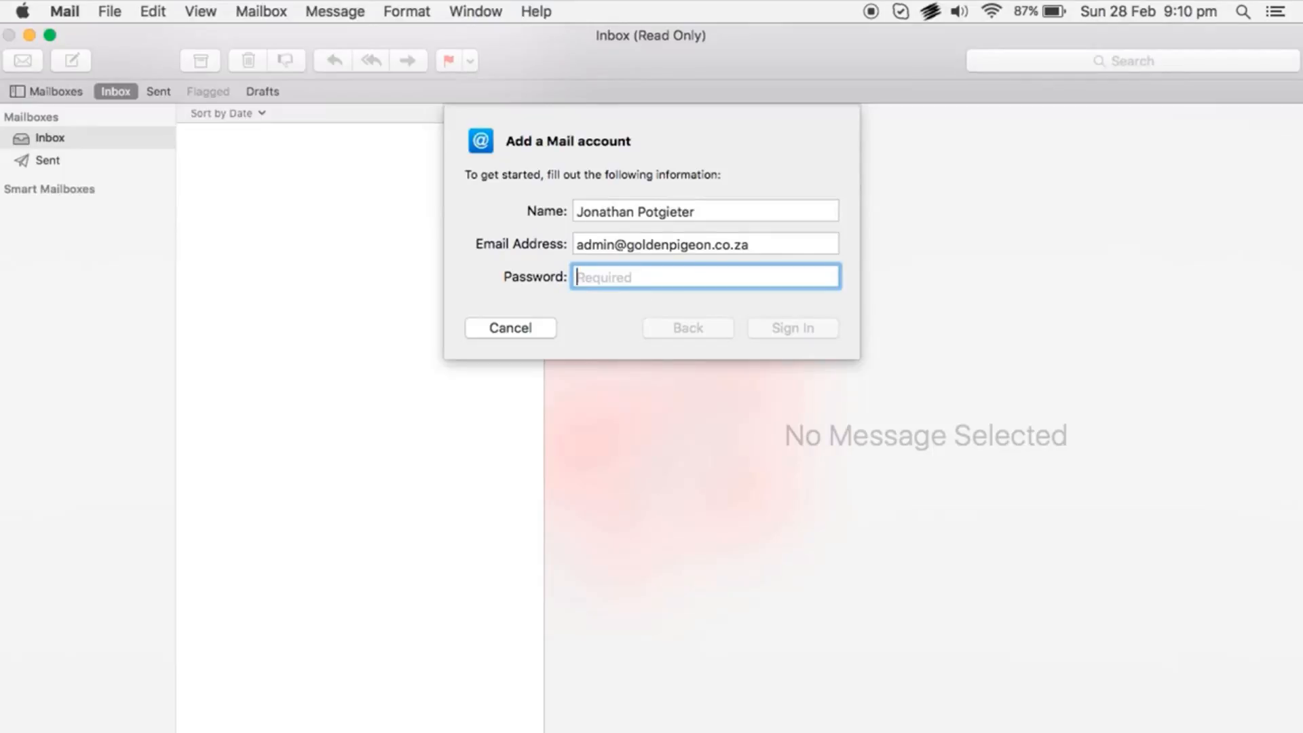
pyautogui.write('•••••••')
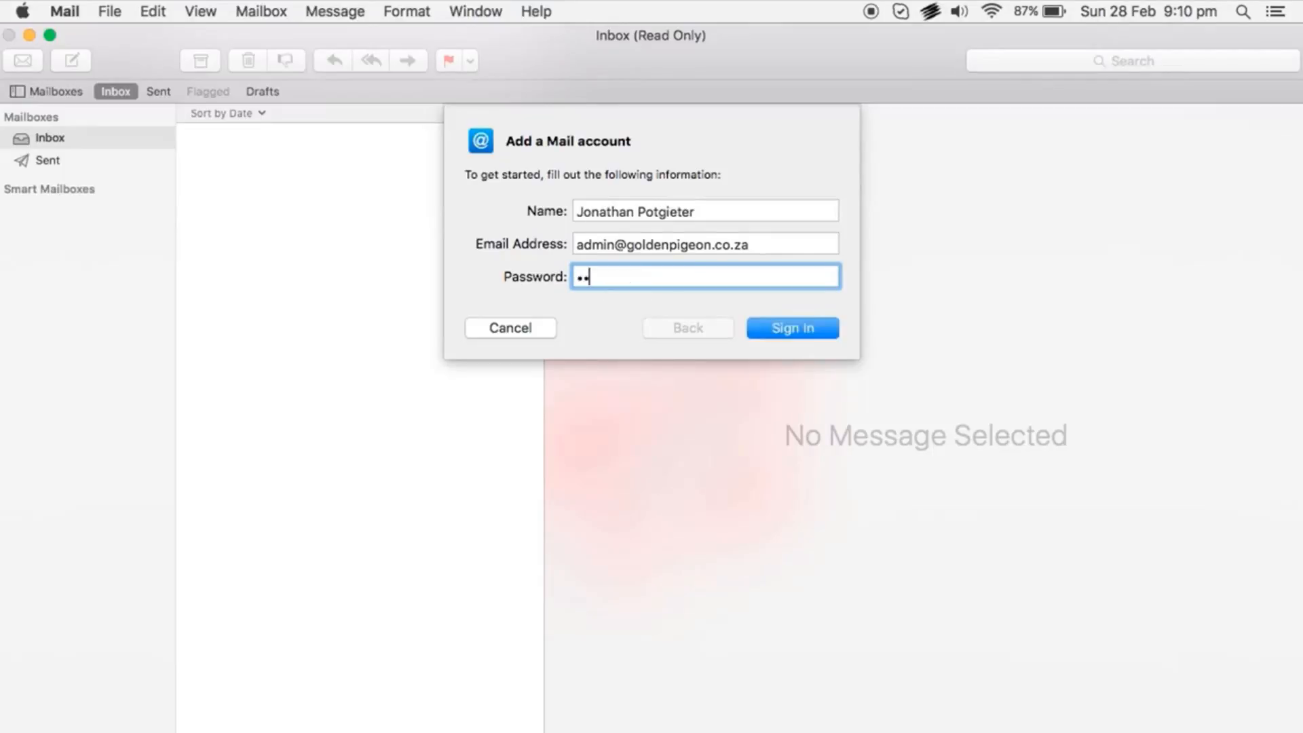
pyautogui.write('•••')
pyautogui.click(810, 320)
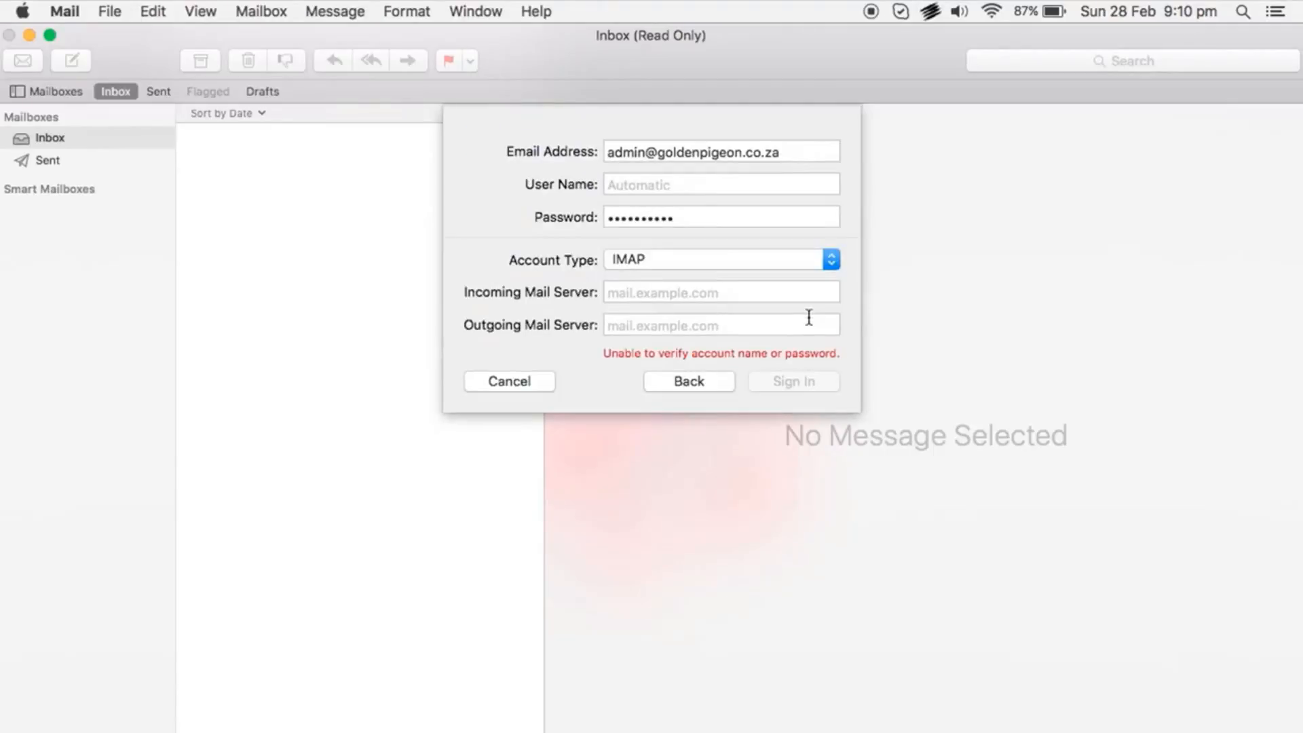
# Enter the account's e-mail address as the User Name and open the Account Type choices
pyautogui.click(709, 186)
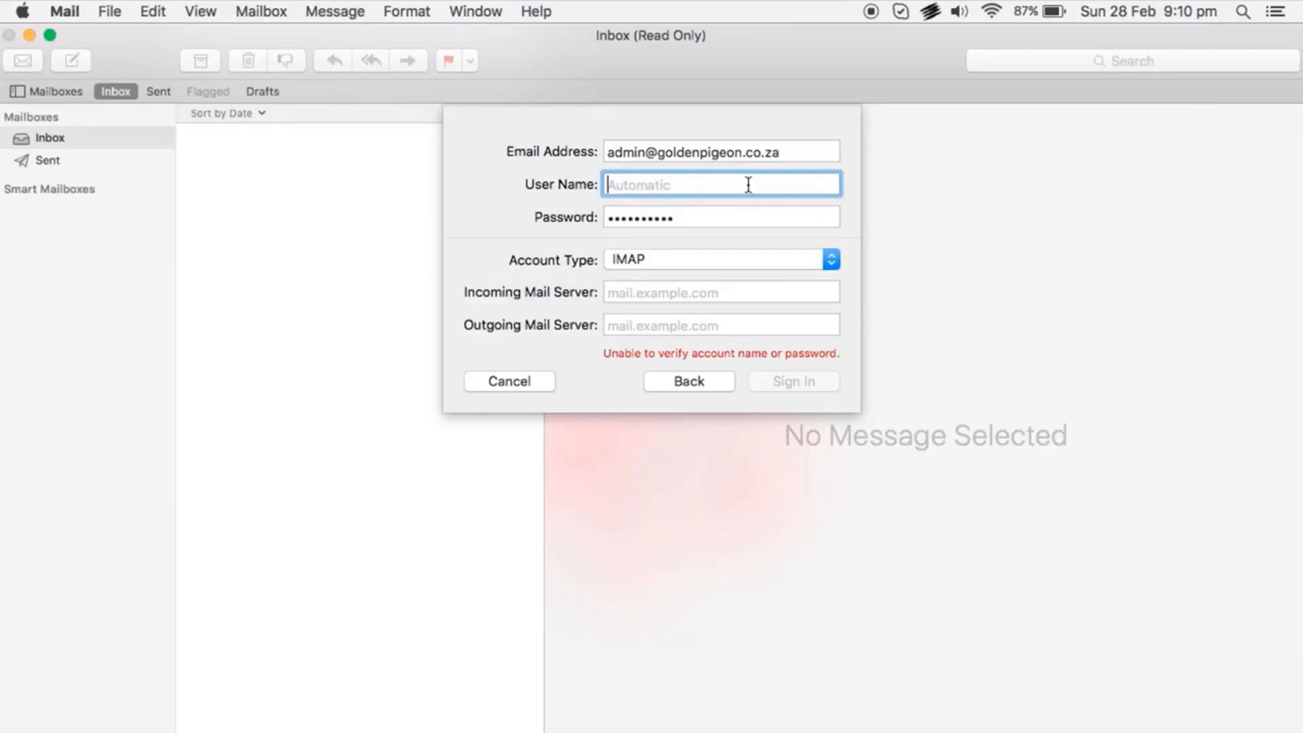
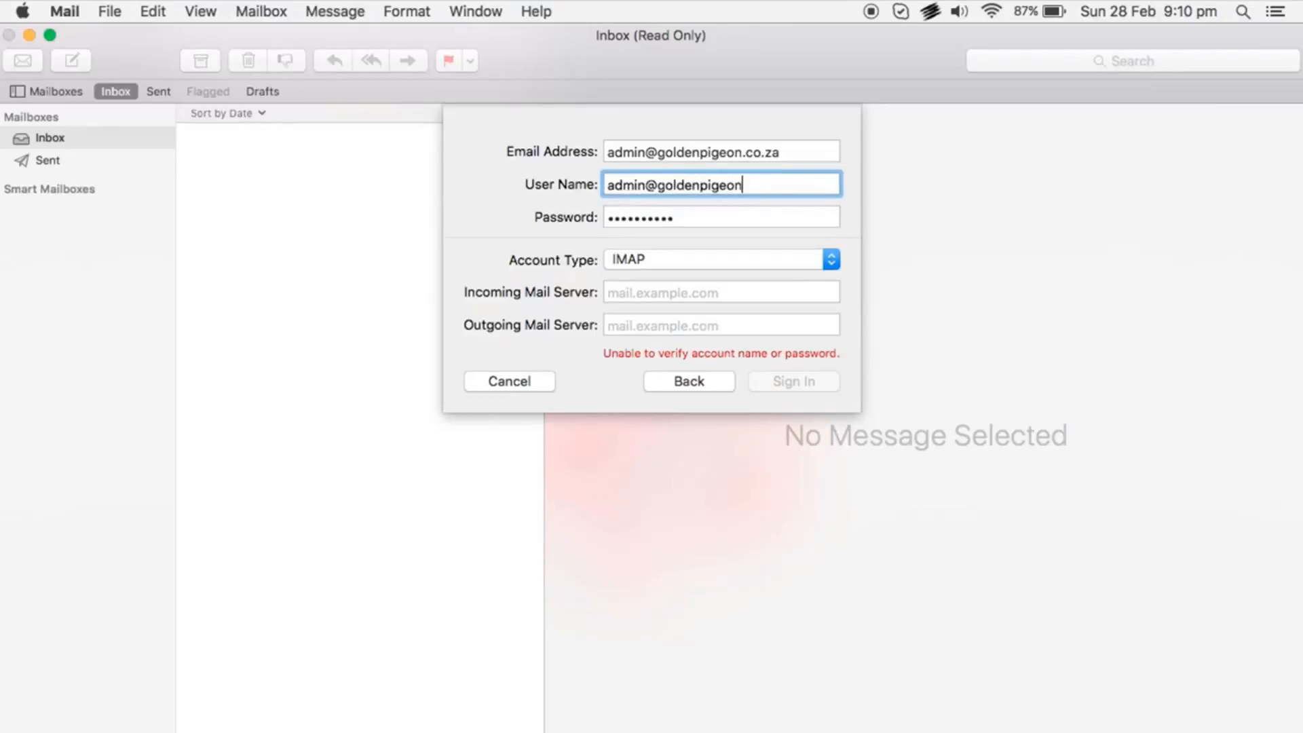
pyautogui.click(767, 262)
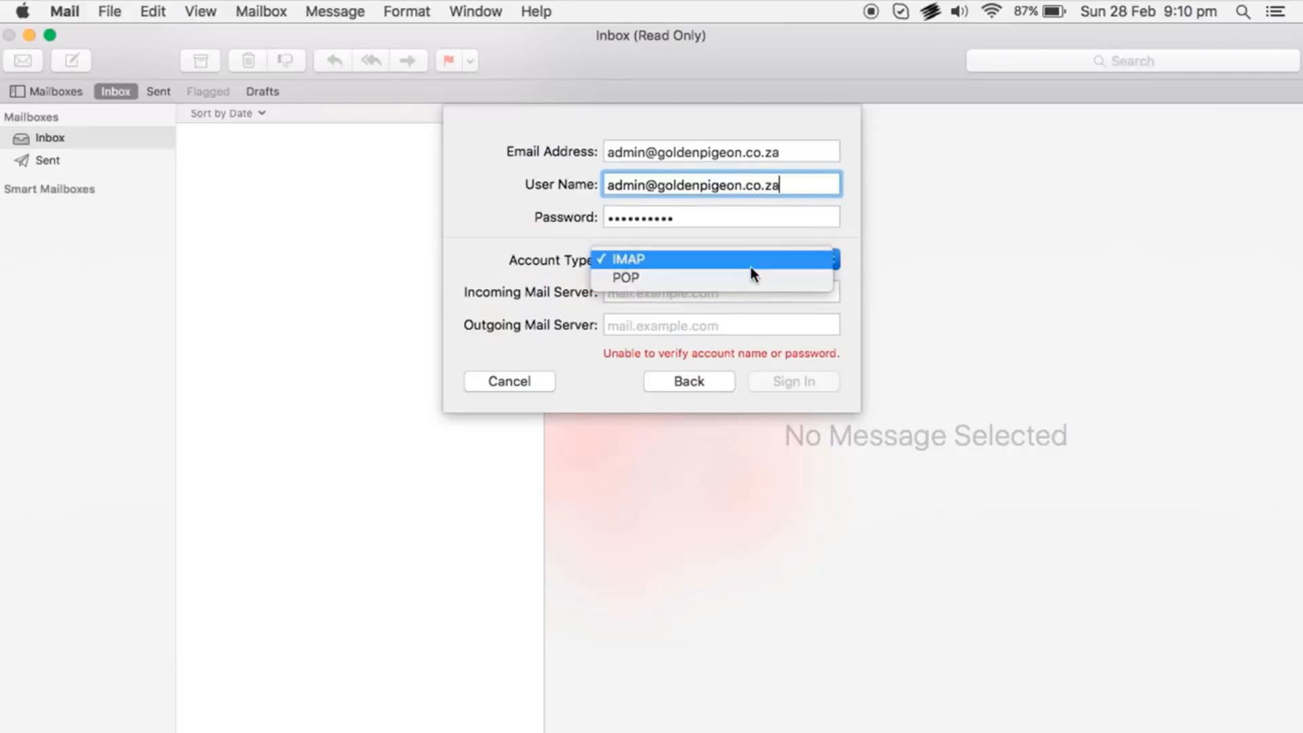
pyautogui.click(749, 279)
pyautogui.click(774, 262)
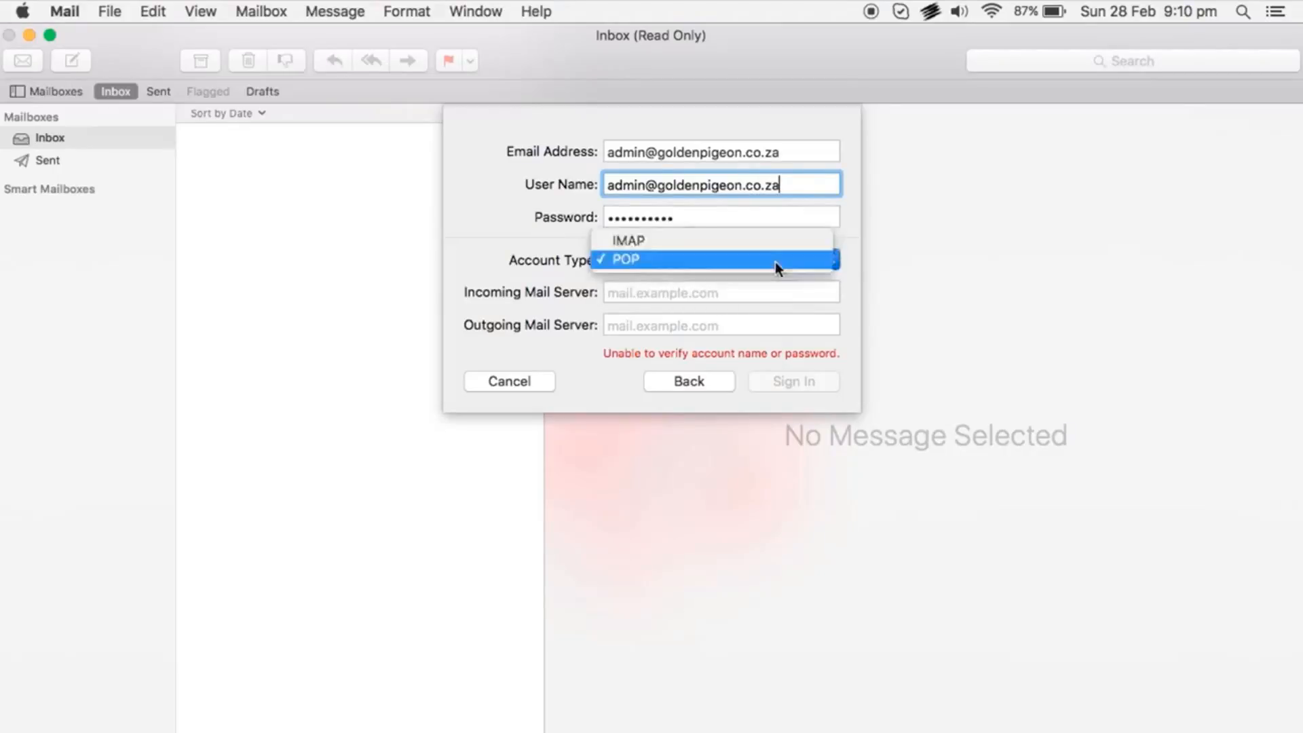
pyautogui.click(775, 261)
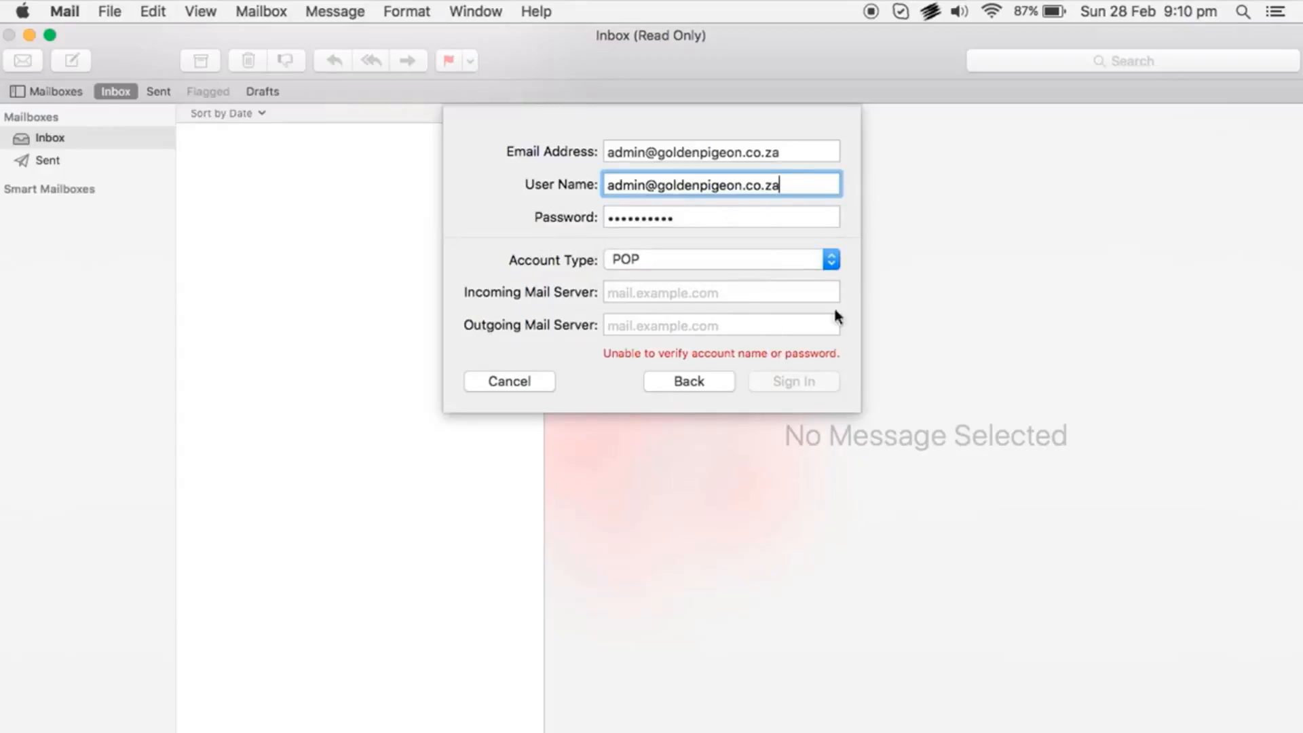
# Switch the Account Type between POP and IMAP, finally leaving it on IMAP
pyautogui.click(830, 260)
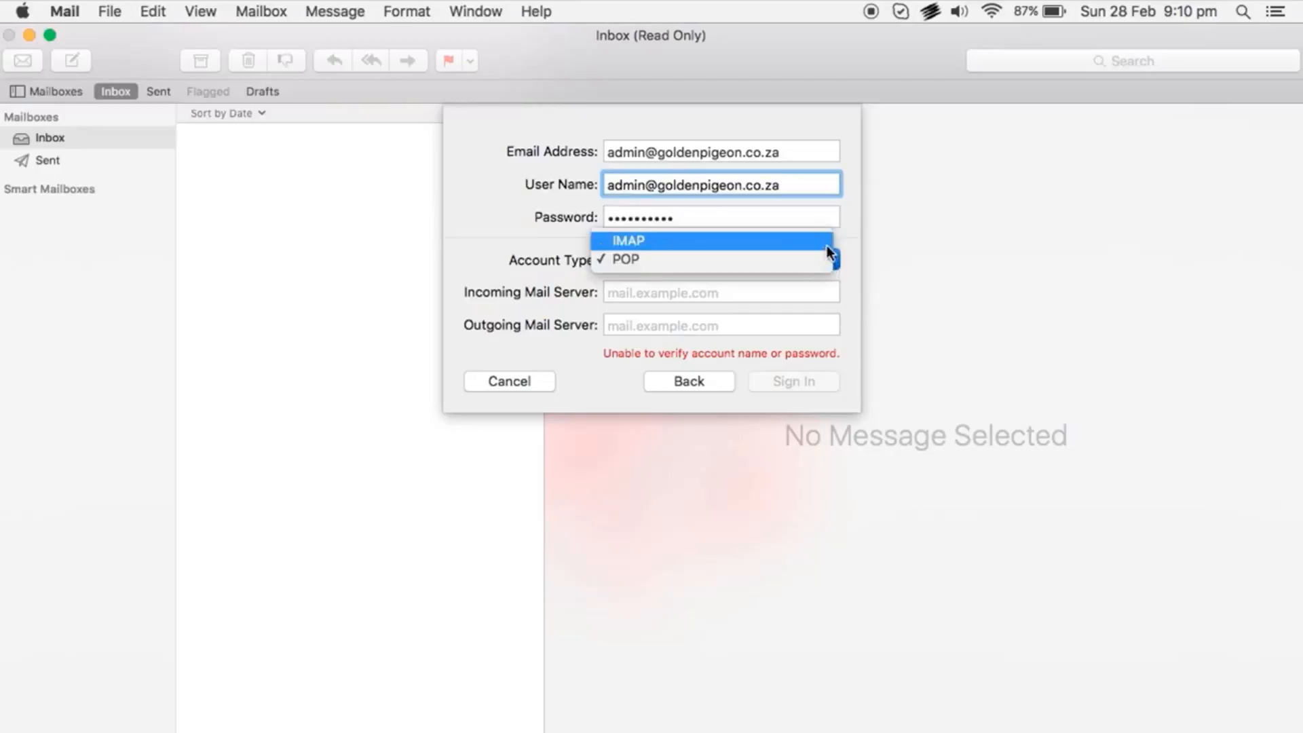
pyautogui.click(825, 242)
pyautogui.click(834, 259)
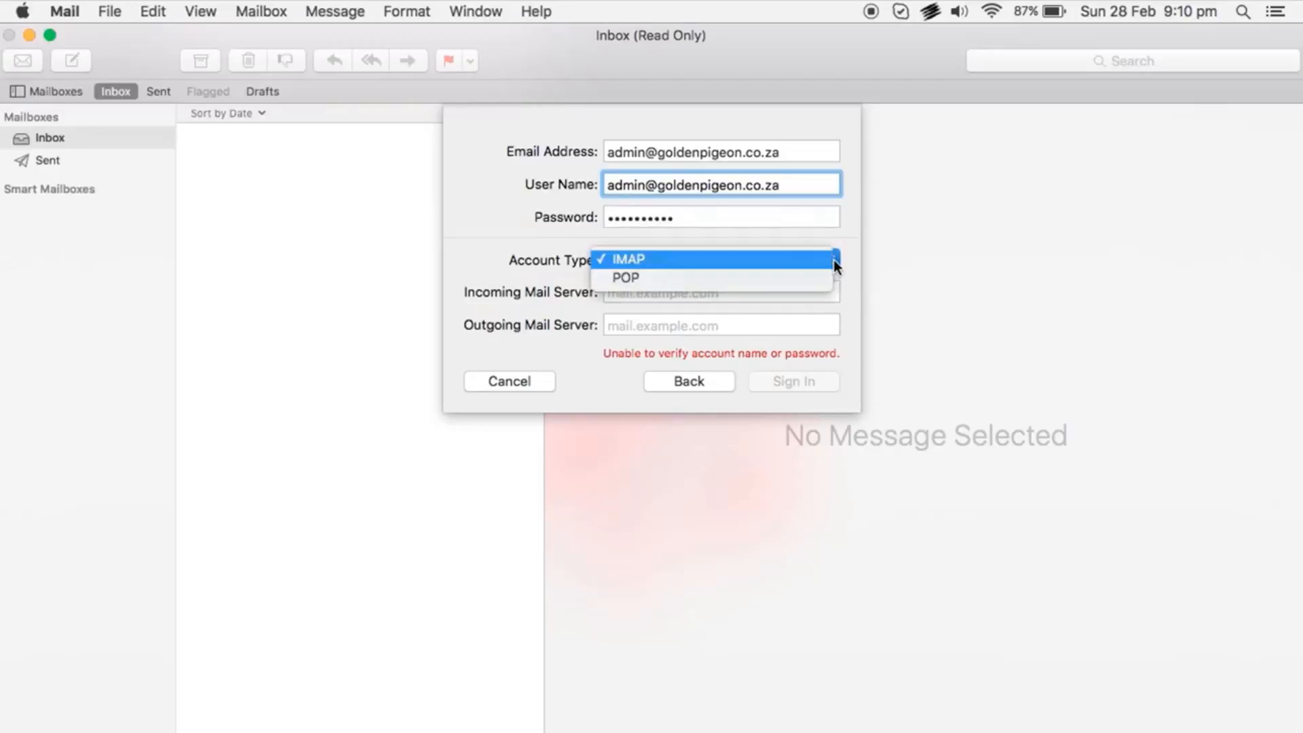
pyautogui.click(807, 260)
pyautogui.click(835, 259)
pyautogui.click(810, 277)
pyautogui.click(828, 264)
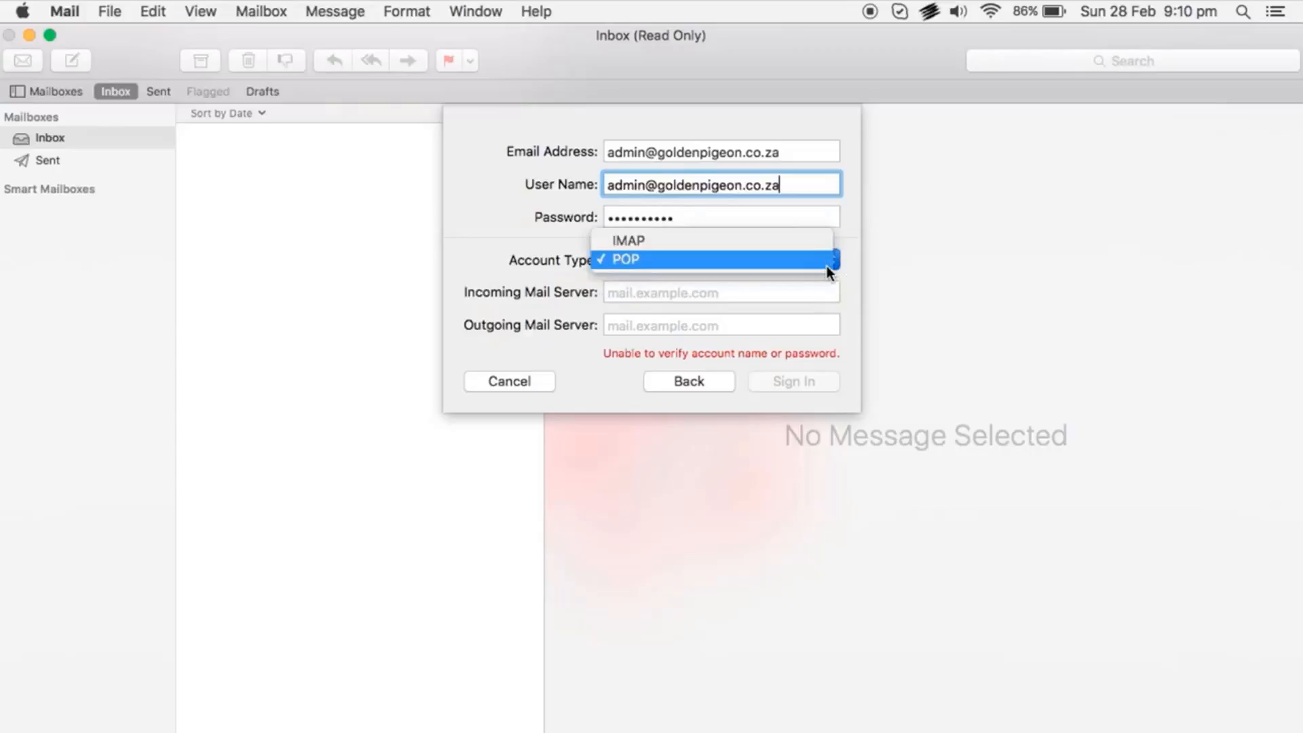
pyautogui.click(820, 246)
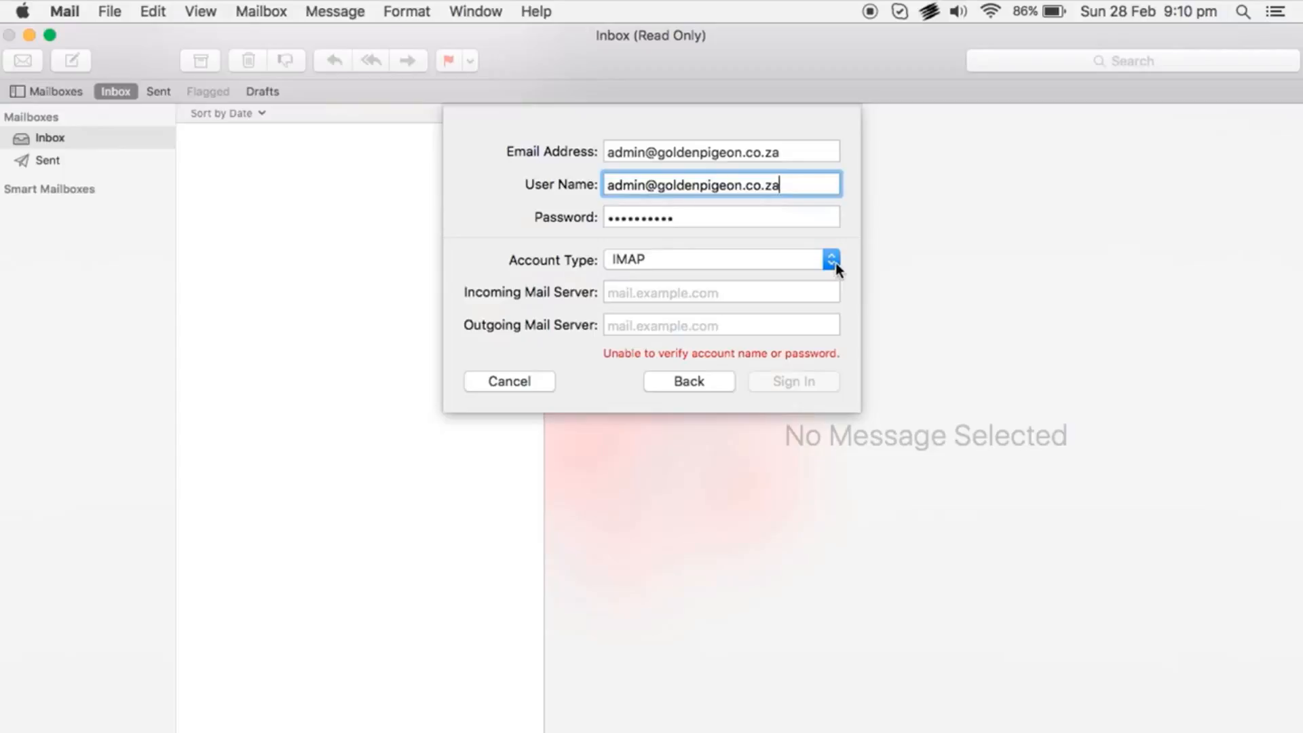
pyautogui.click(831, 260)
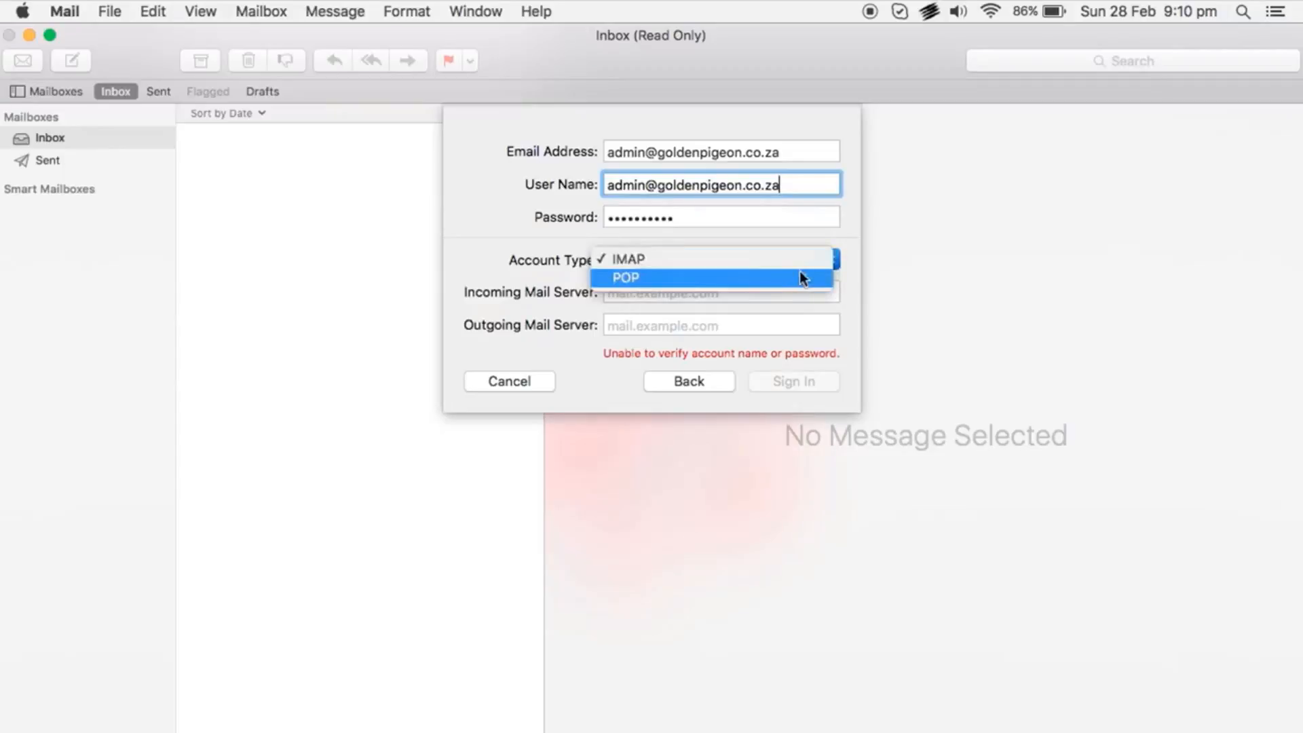
pyautogui.click(801, 259)
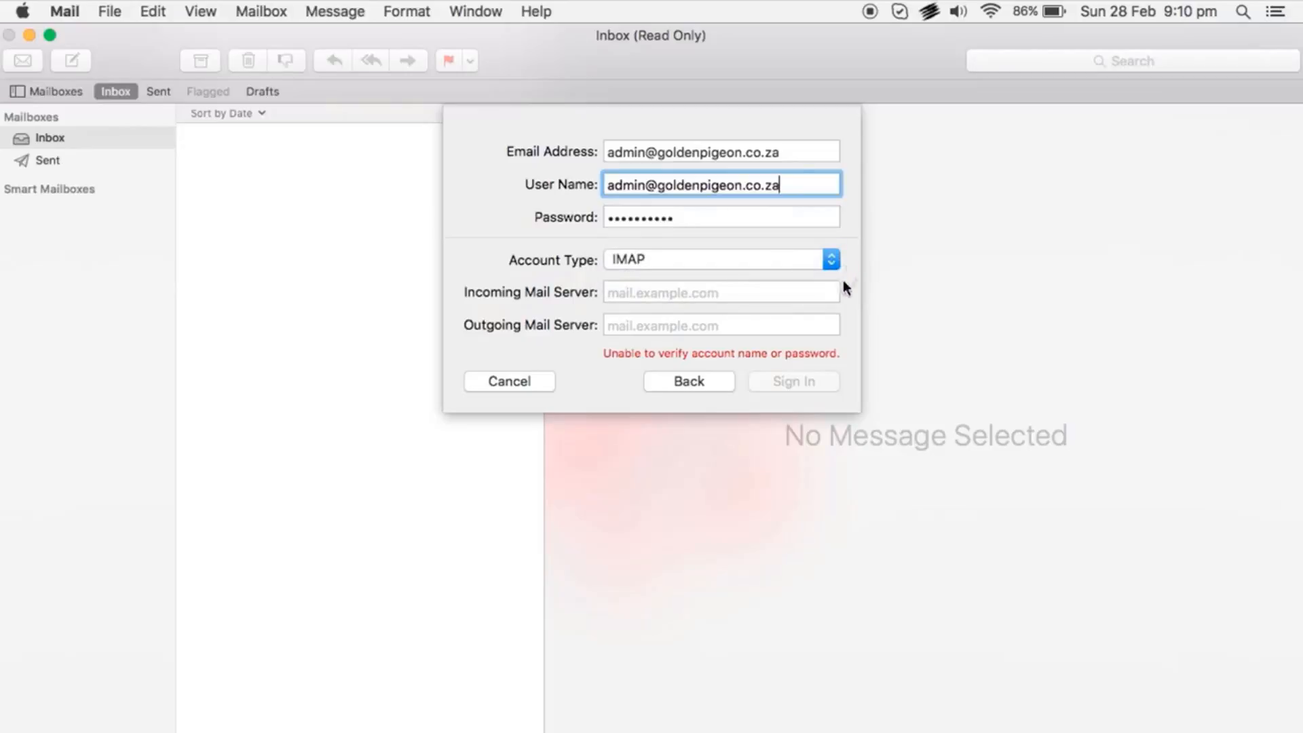
pyautogui.click(812, 292)
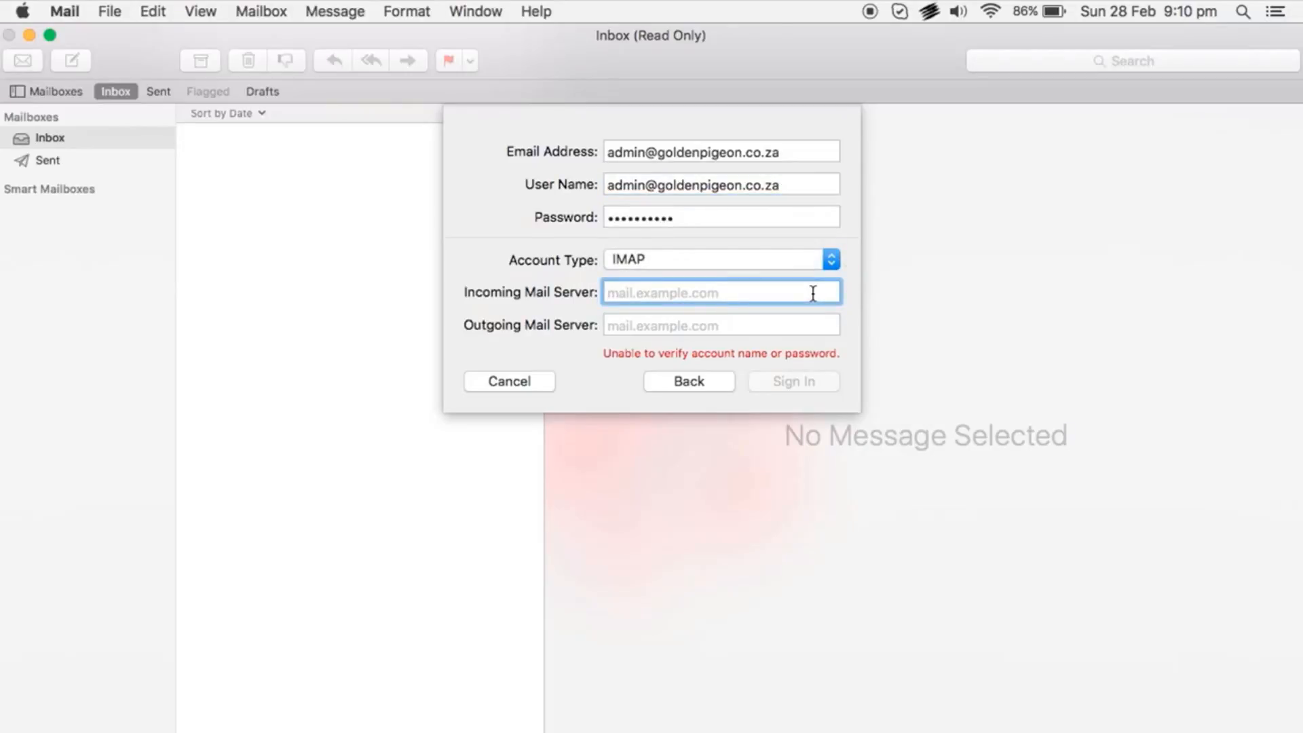
# Enter mail.goldenpigeon.co.za as both the incoming and outgoing mail server
pyautogui.write('mail')
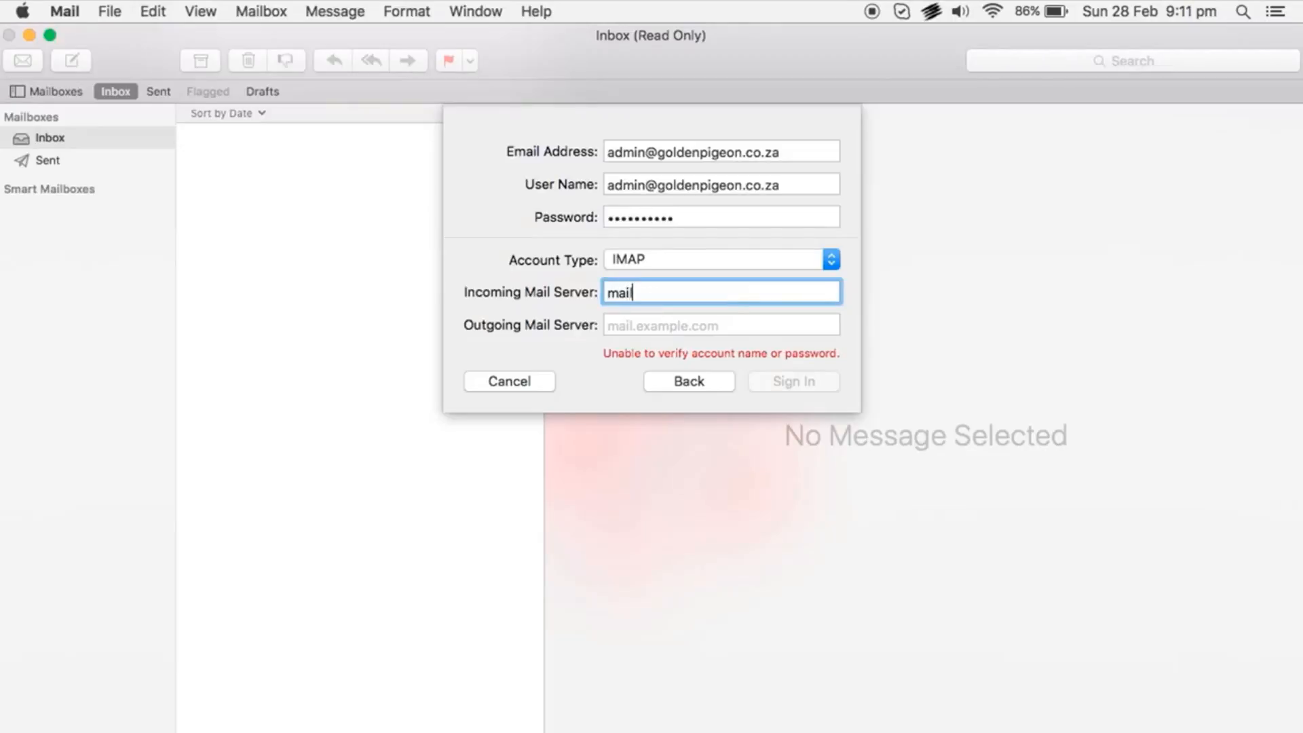
pyautogui.write('.goldenpigeon.c')
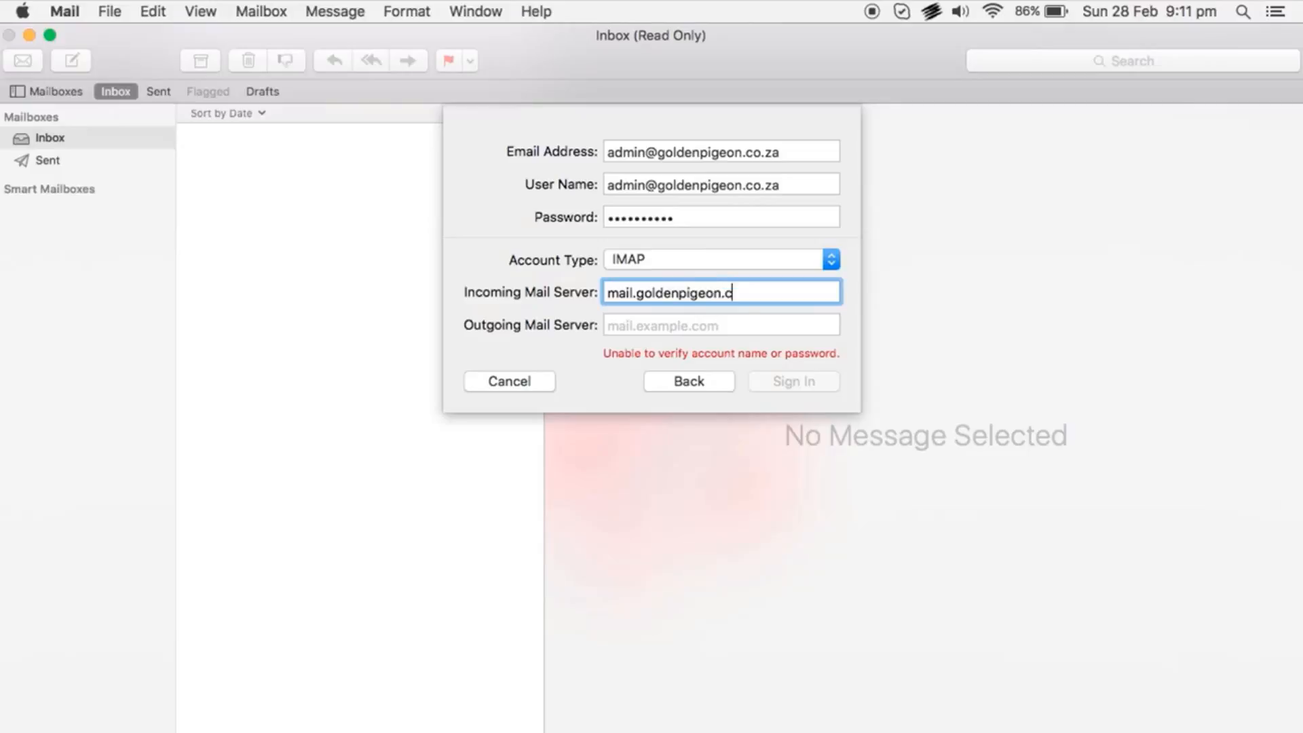
pyautogui.write('o.za')
pyautogui.press('Tab')
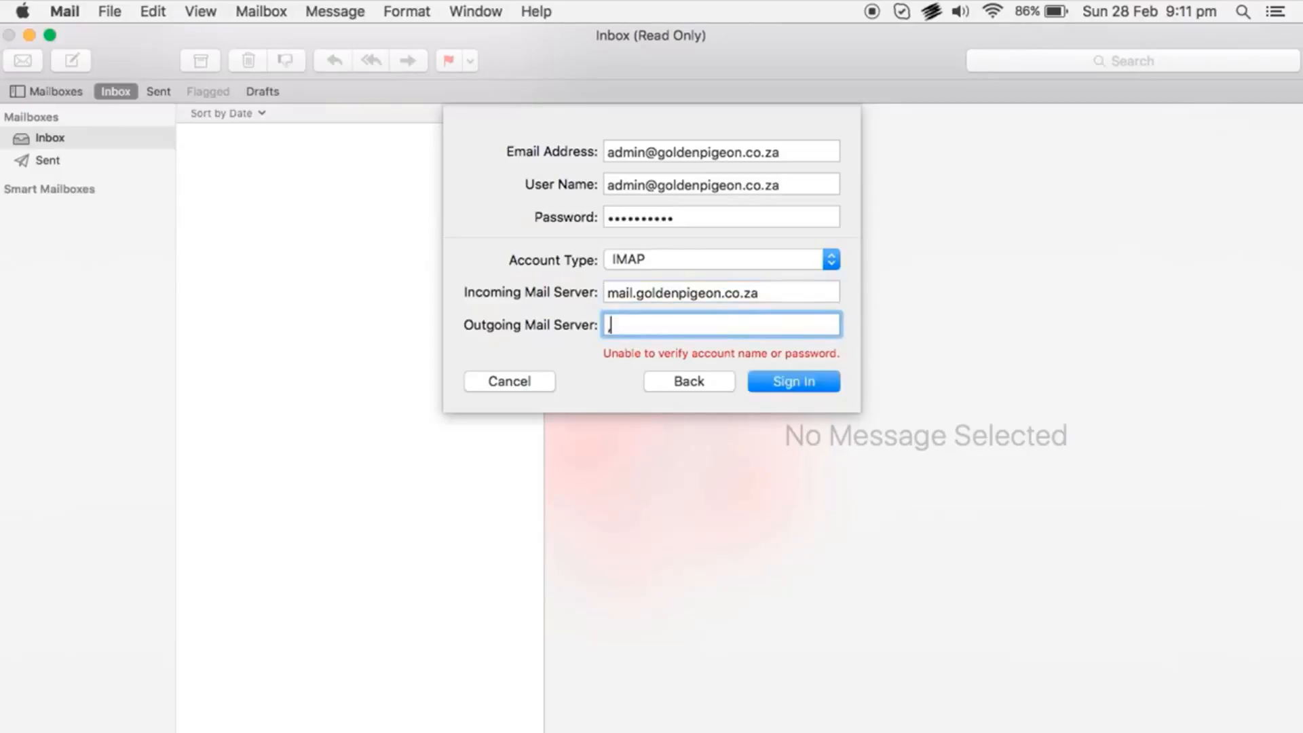
pyautogui.write('mail.goldenpigeon.')
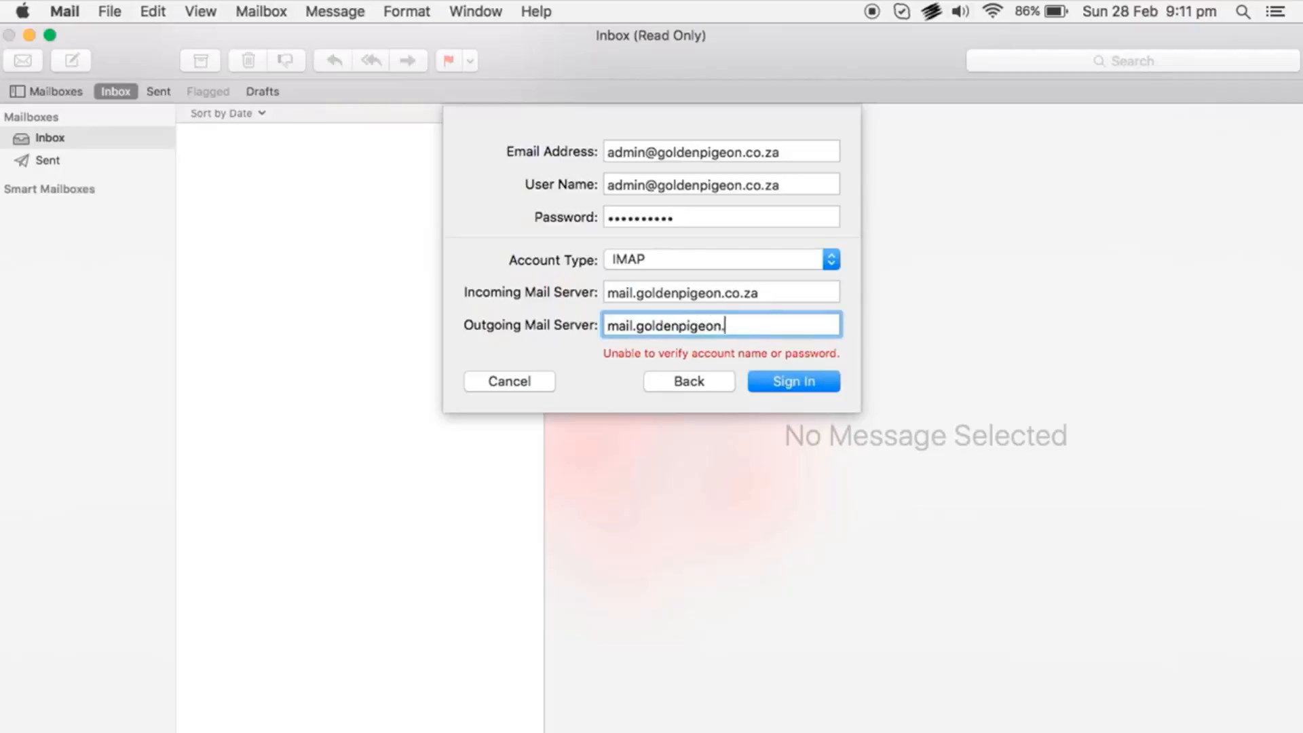
pyautogui.write('co.za')
# Sign in with the manual settings, accept the unverified certificate, and finish with Mail and Notes enabled
pyautogui.click(825, 382)
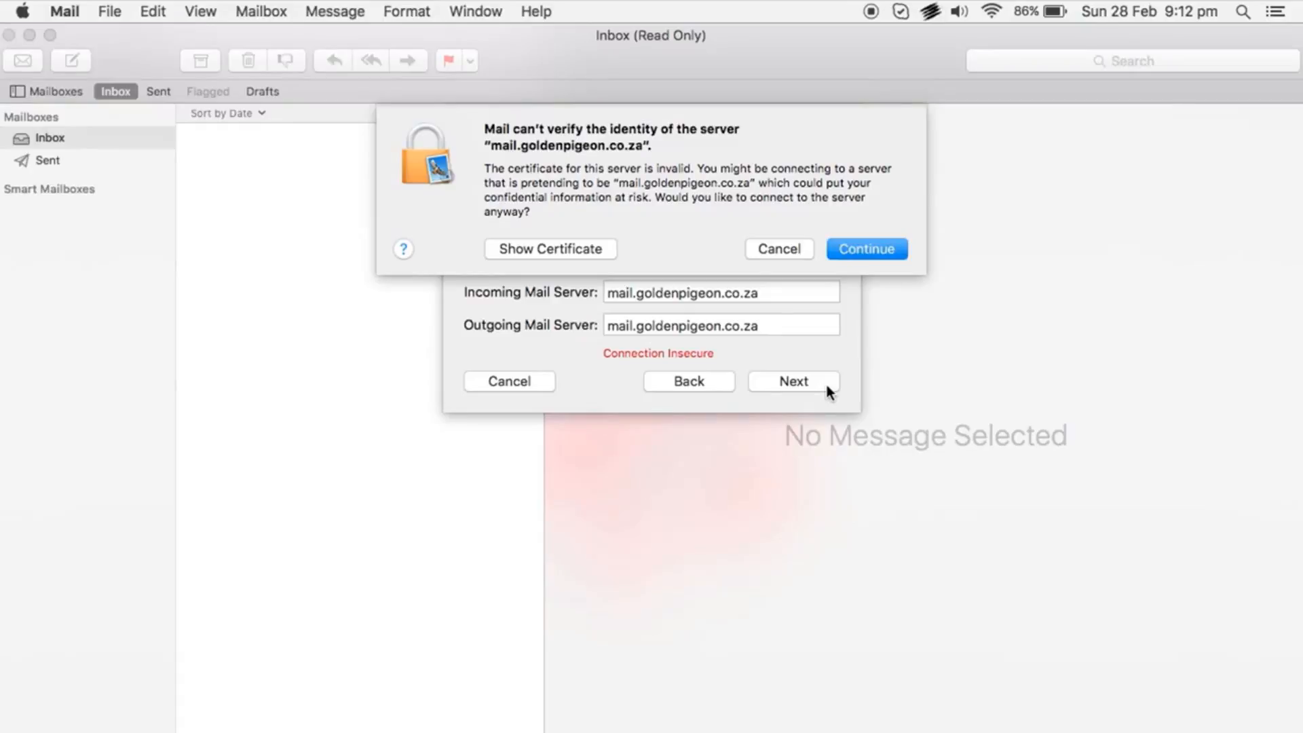
pyautogui.click(897, 249)
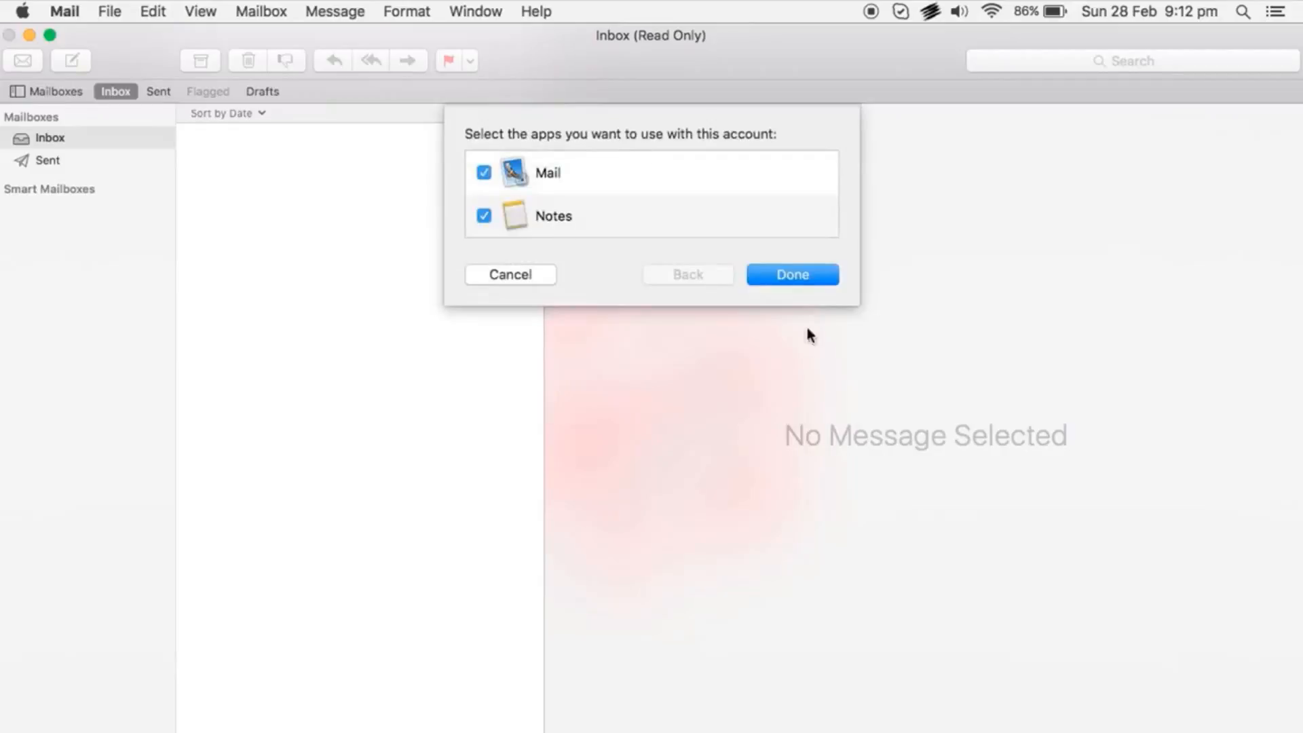
pyautogui.click(825, 274)
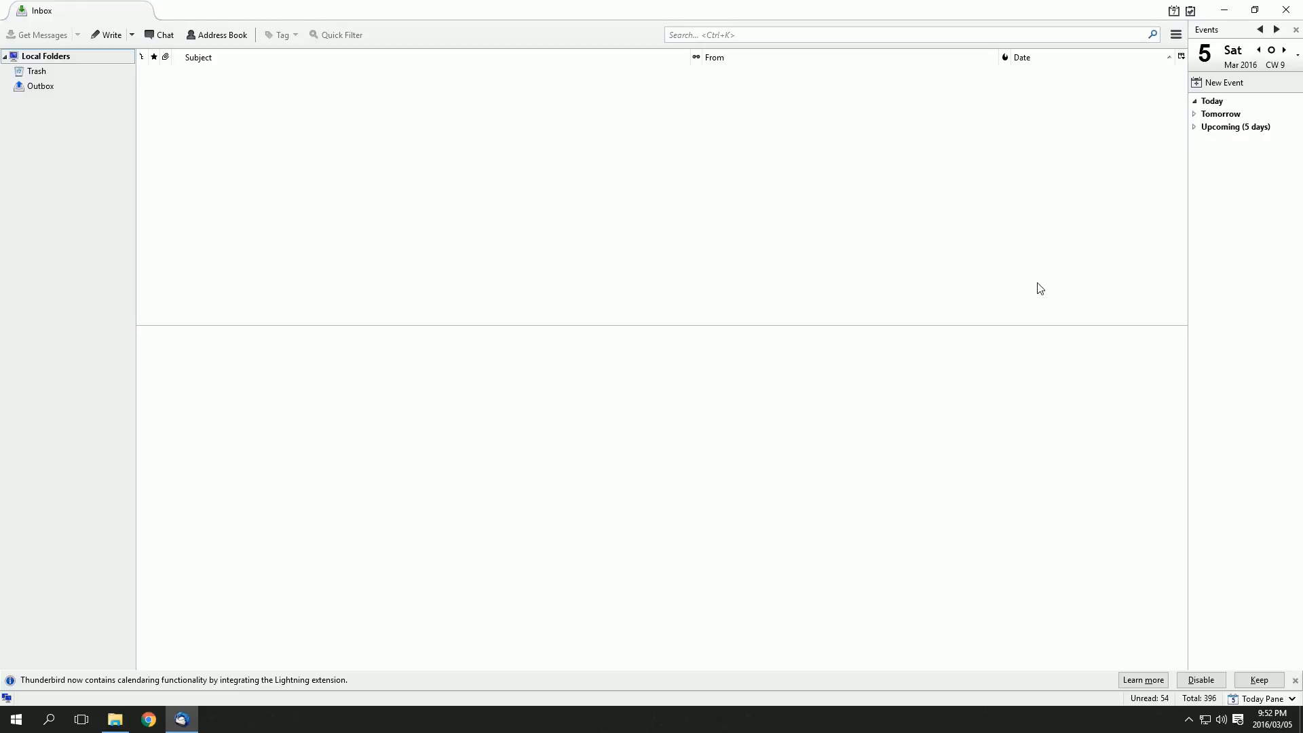
# Start setting up an existing mail account from Thunderbird's application menu
pyautogui.click(1177, 36)
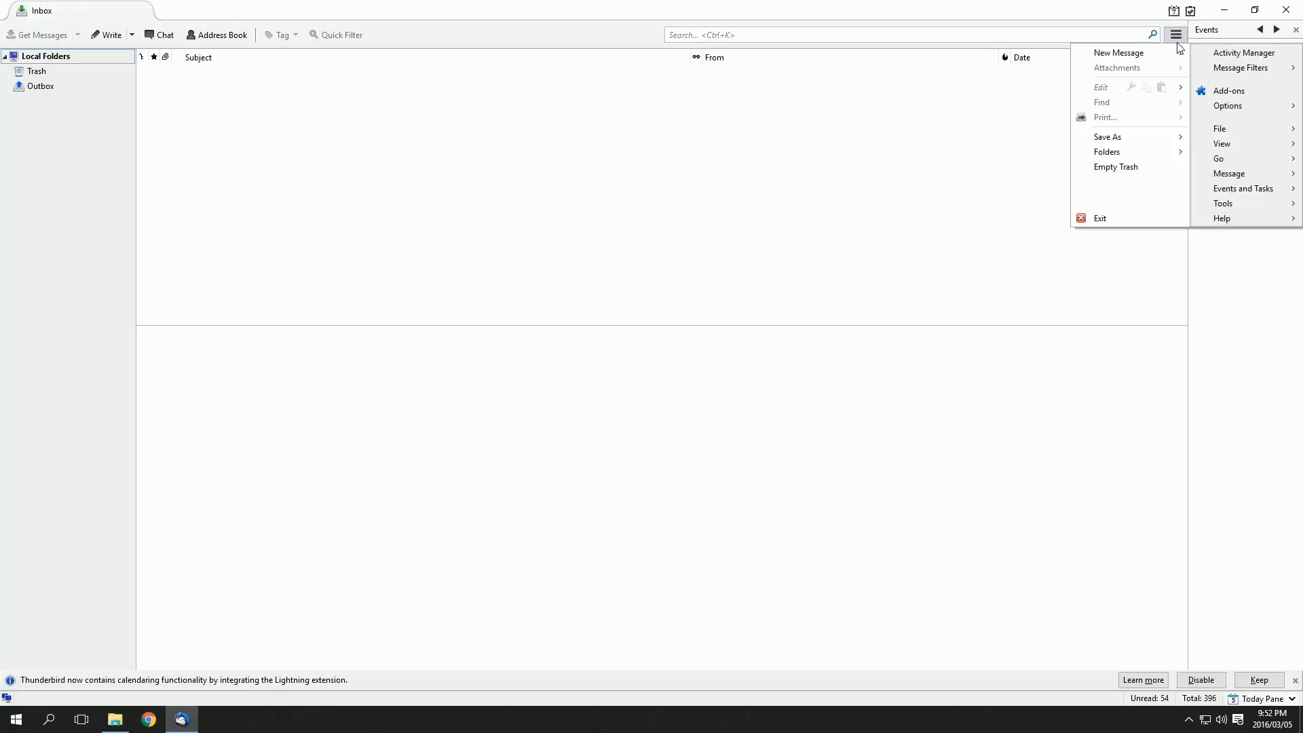
pyautogui.moveTo(1176, 52)
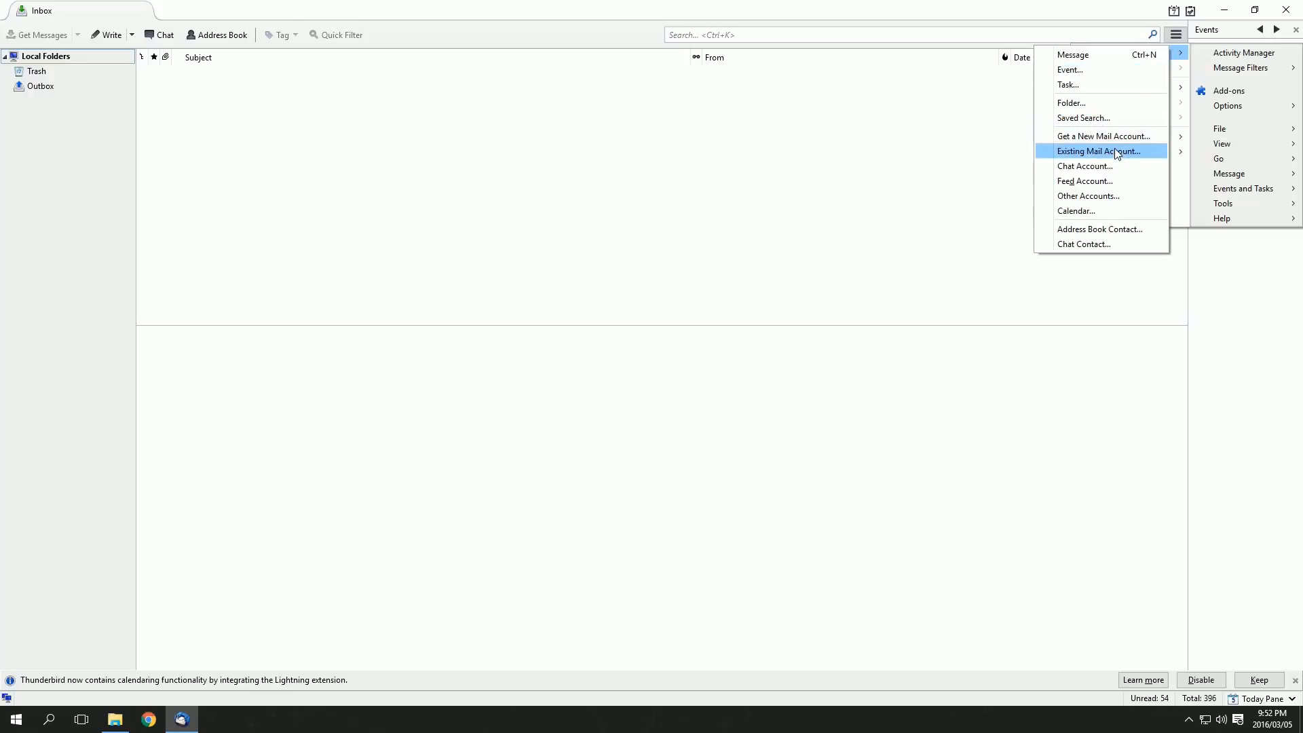
pyautogui.click(1115, 151)
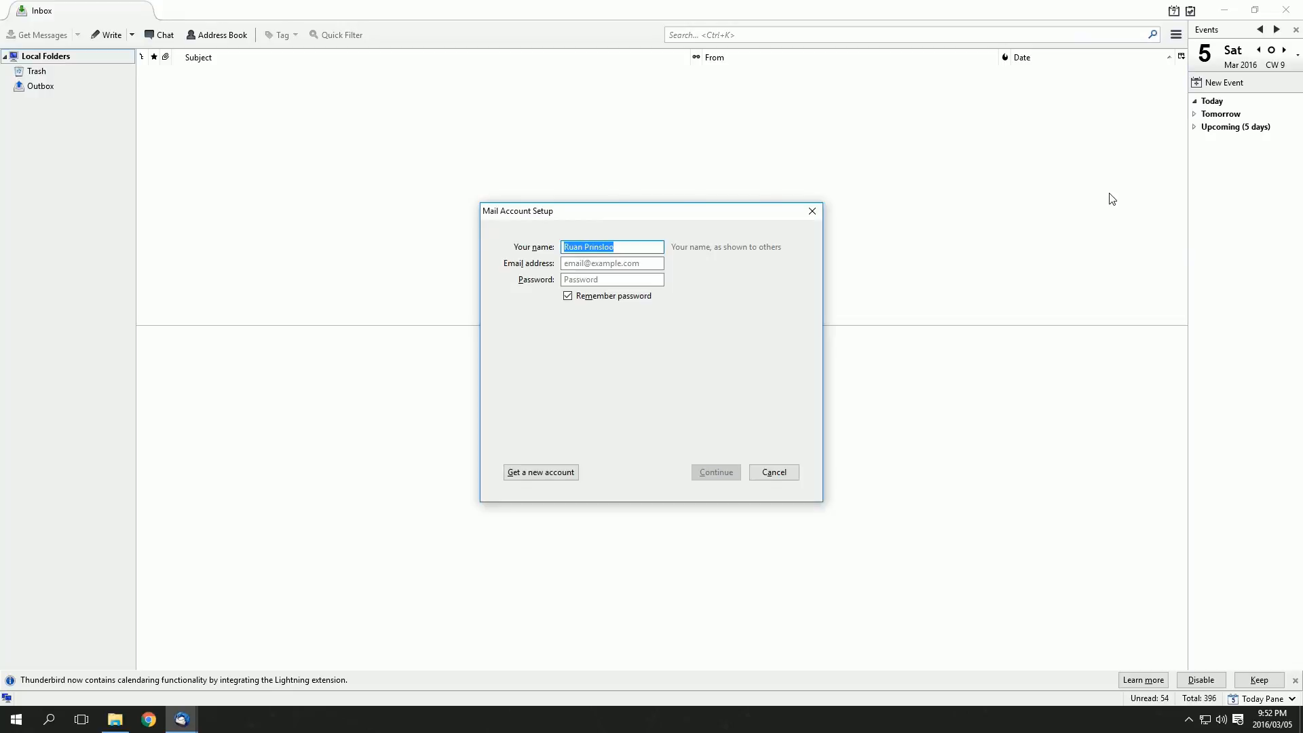
# Enter the account's e-mail address and password, then have the configuration looked up
pyautogui.click(634, 263)
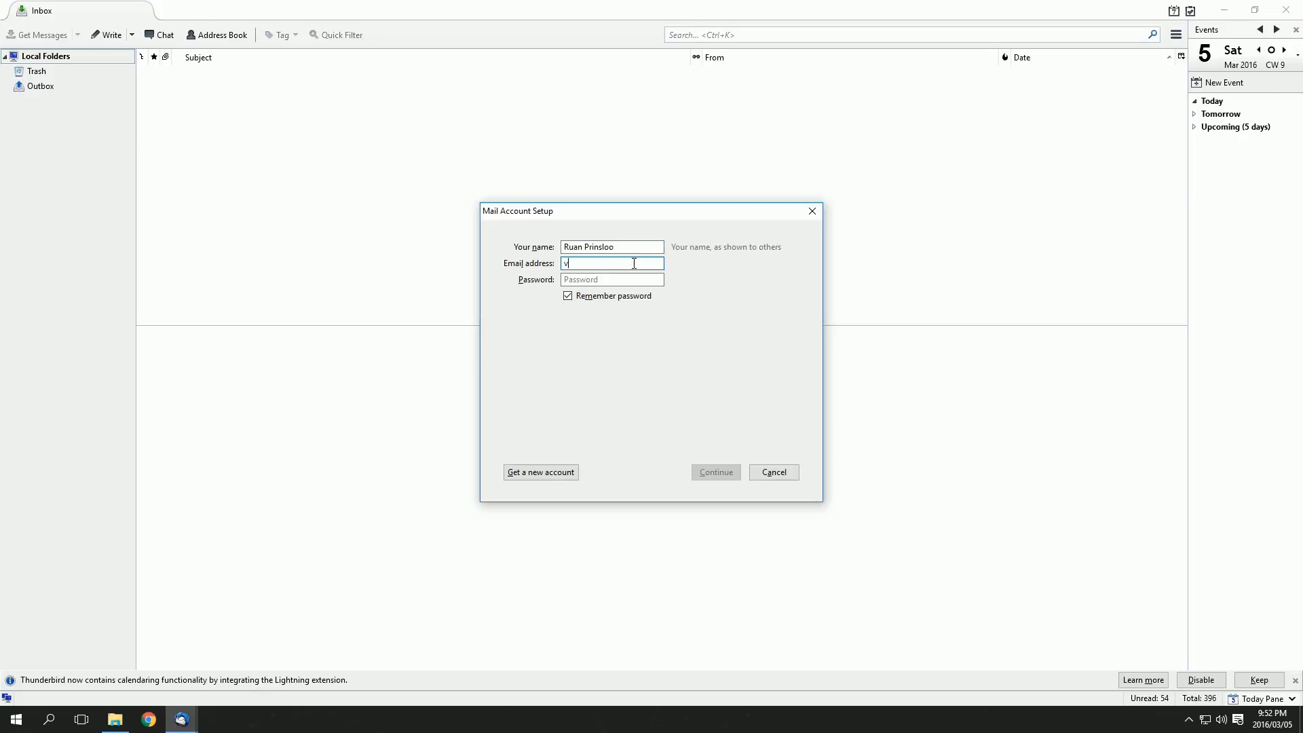
pyautogui.press('Tab')
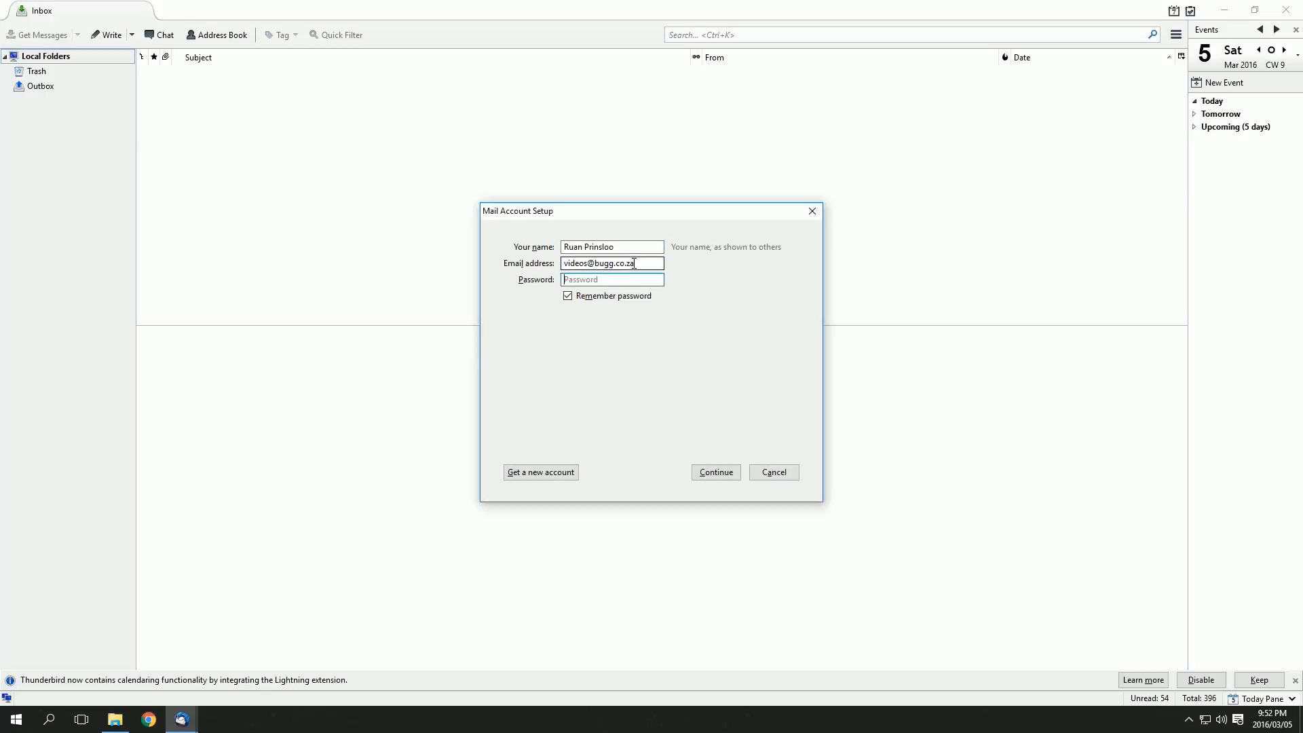
pyautogui.write('••••••••••')
pyautogui.click(724, 471)
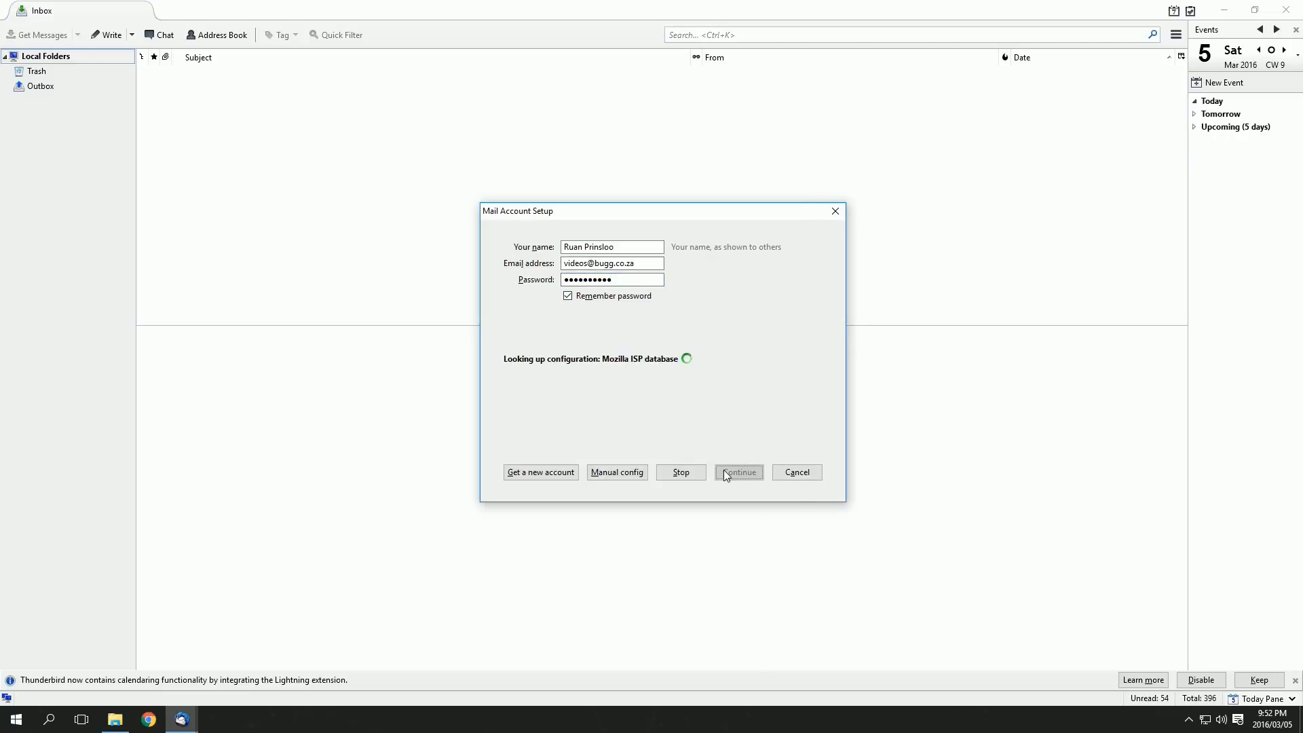
# Manually set incoming IMAP to mail.bugg.co.za, port 143, no SSL, normal password
pyautogui.click(631, 473)
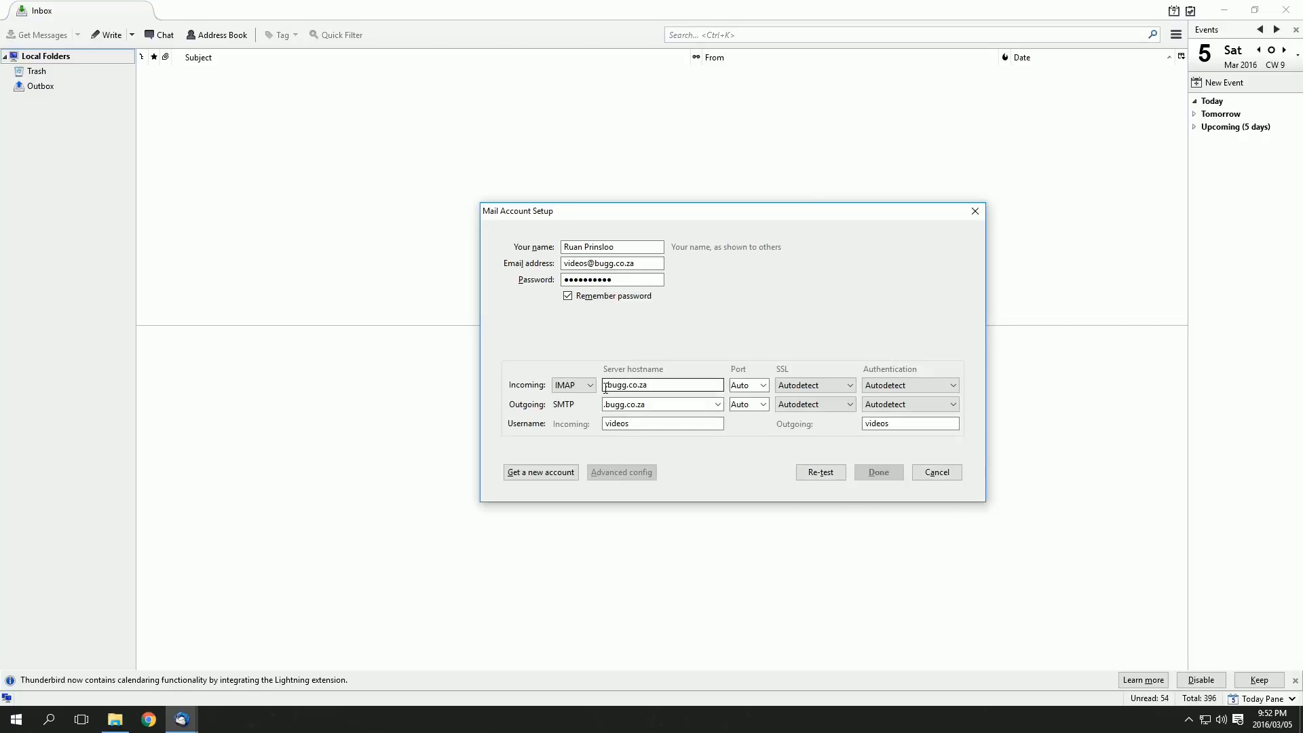
pyautogui.write('mail')
pyautogui.click(764, 386)
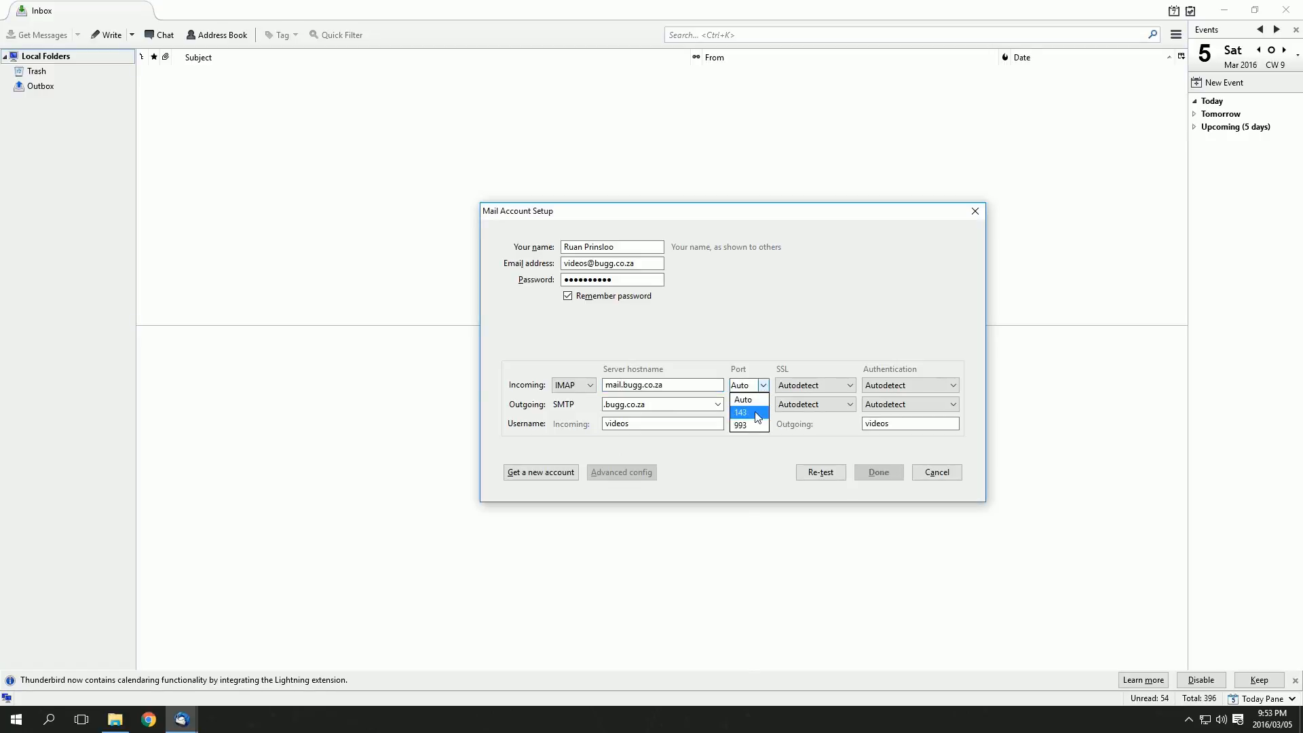
pyautogui.click(754, 412)
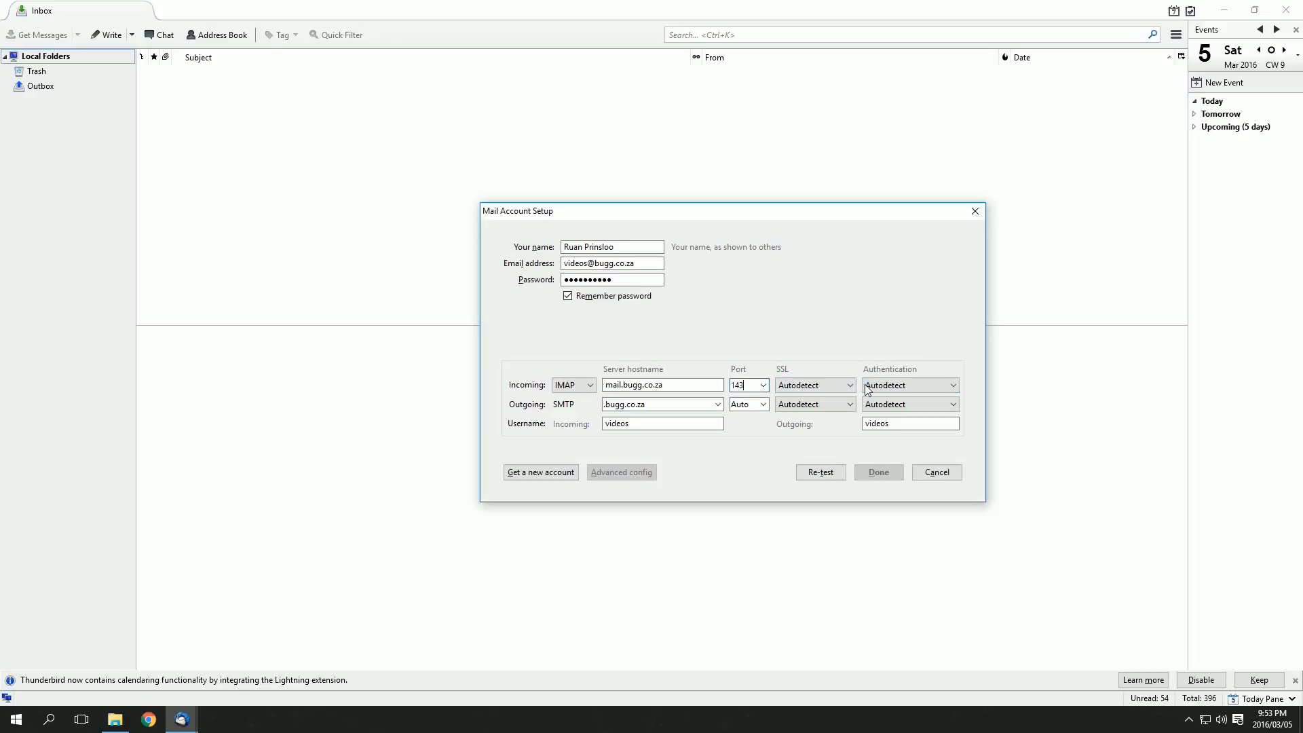
pyautogui.click(839, 386)
pyautogui.click(835, 415)
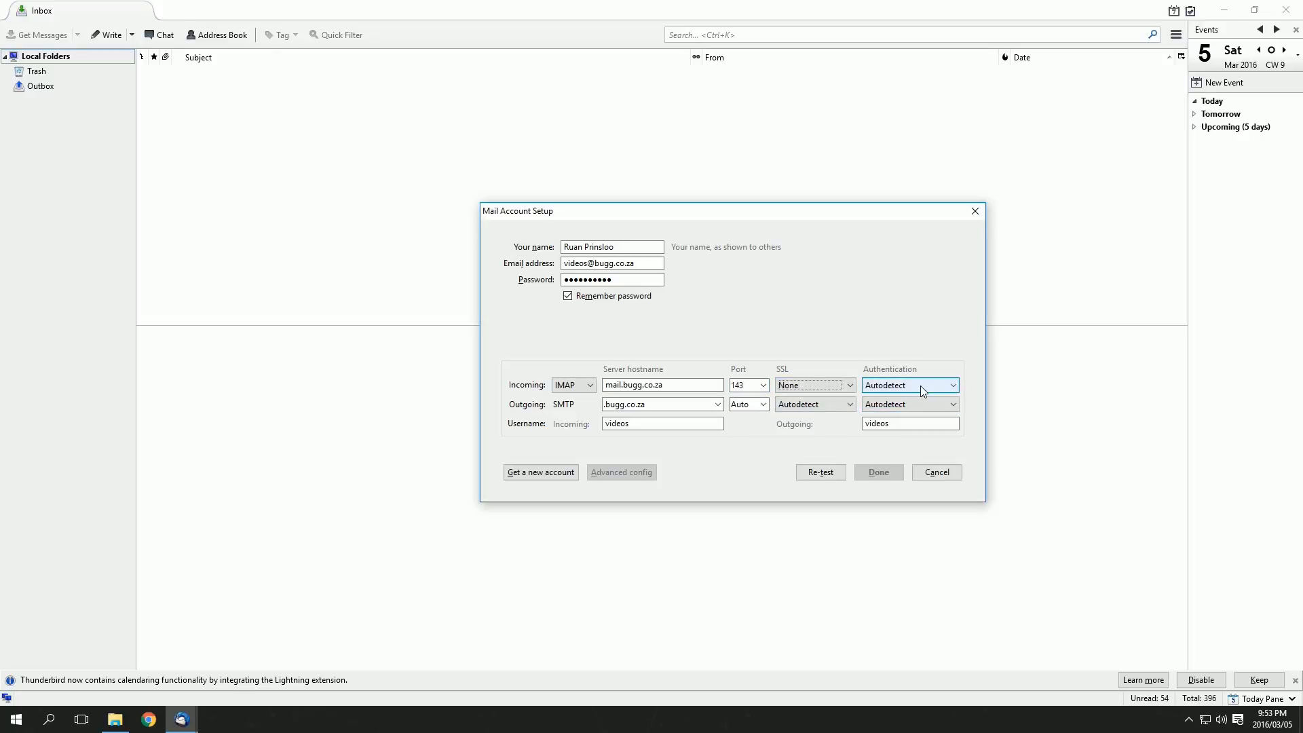
pyautogui.click(923, 386)
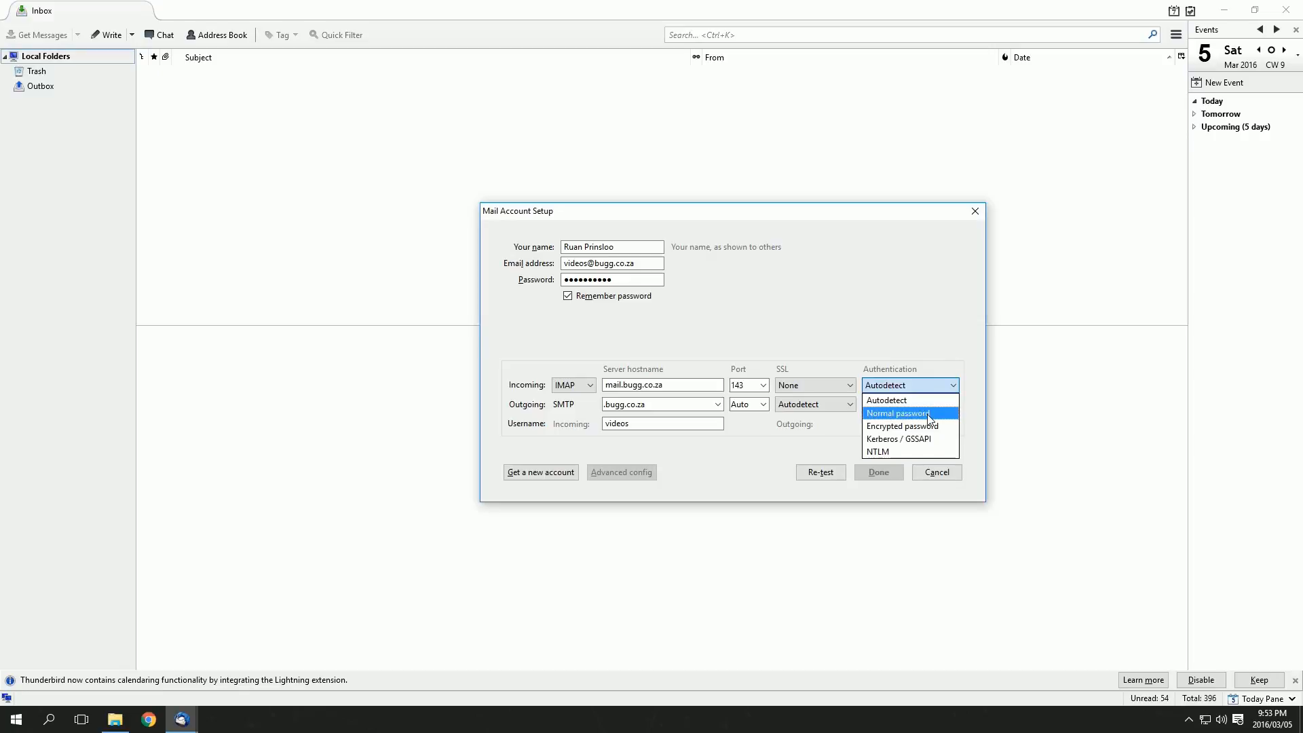
pyautogui.click(927, 415)
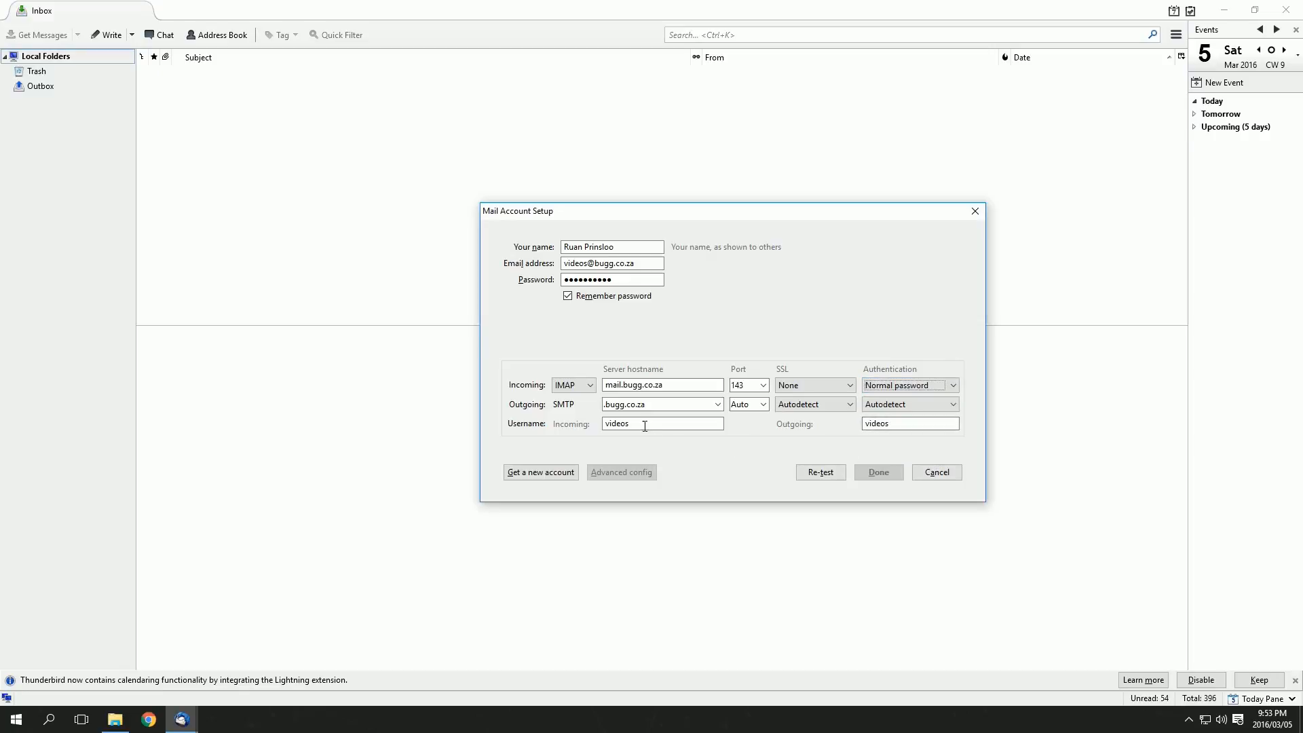
# Set outgoing SMTP to mail.bugg.co.za, port 587, no SSL, normal password; use the full e-mail address as username
pyautogui.click(604, 408)
pyautogui.click(1098, 484)
pyautogui.write('mail')
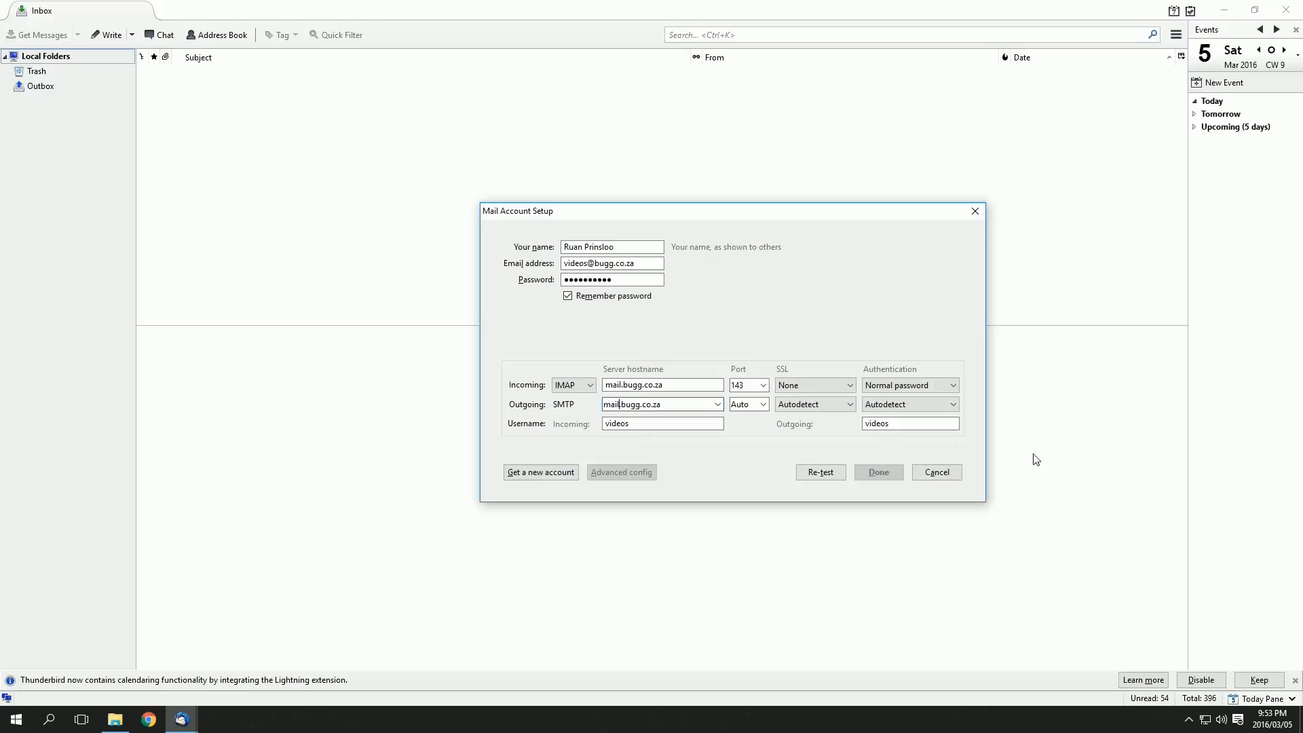
pyautogui.click(759, 403)
pyautogui.click(763, 404)
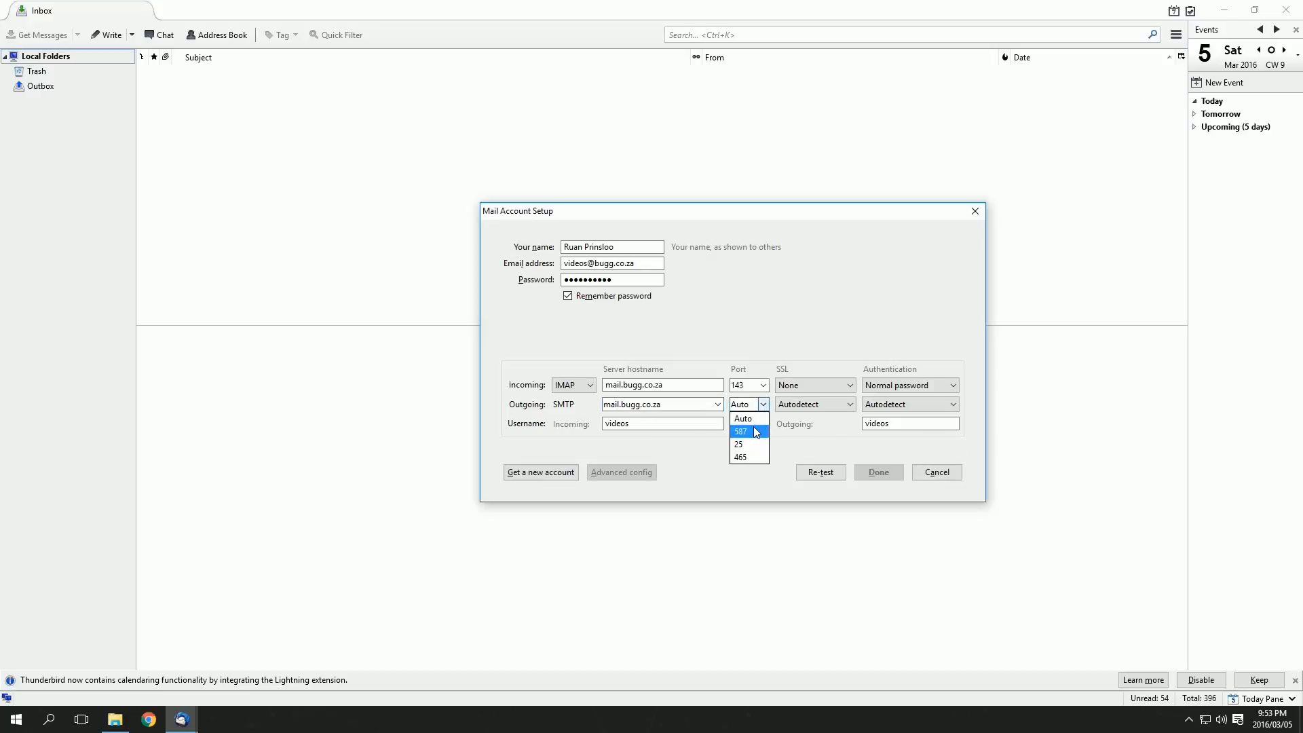
pyautogui.click(753, 428)
pyautogui.click(850, 405)
pyautogui.click(833, 432)
pyautogui.click(916, 404)
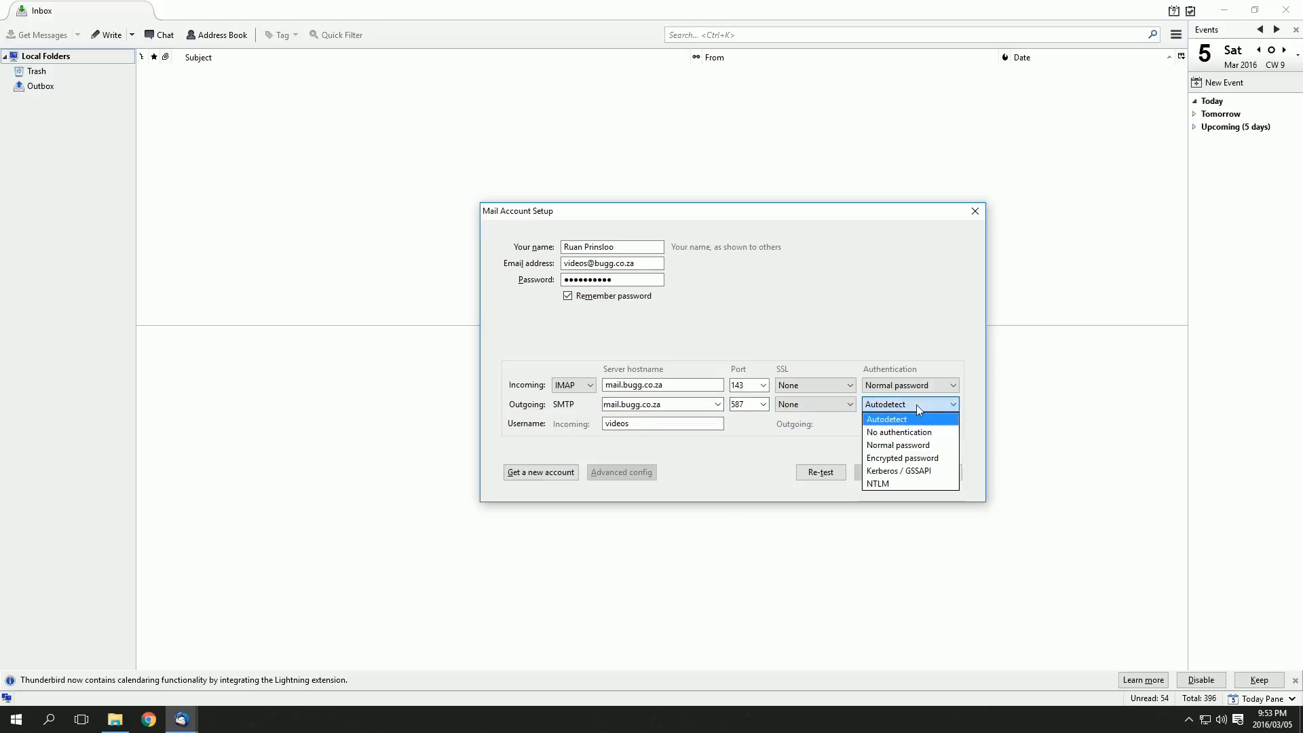
pyautogui.click(910, 445)
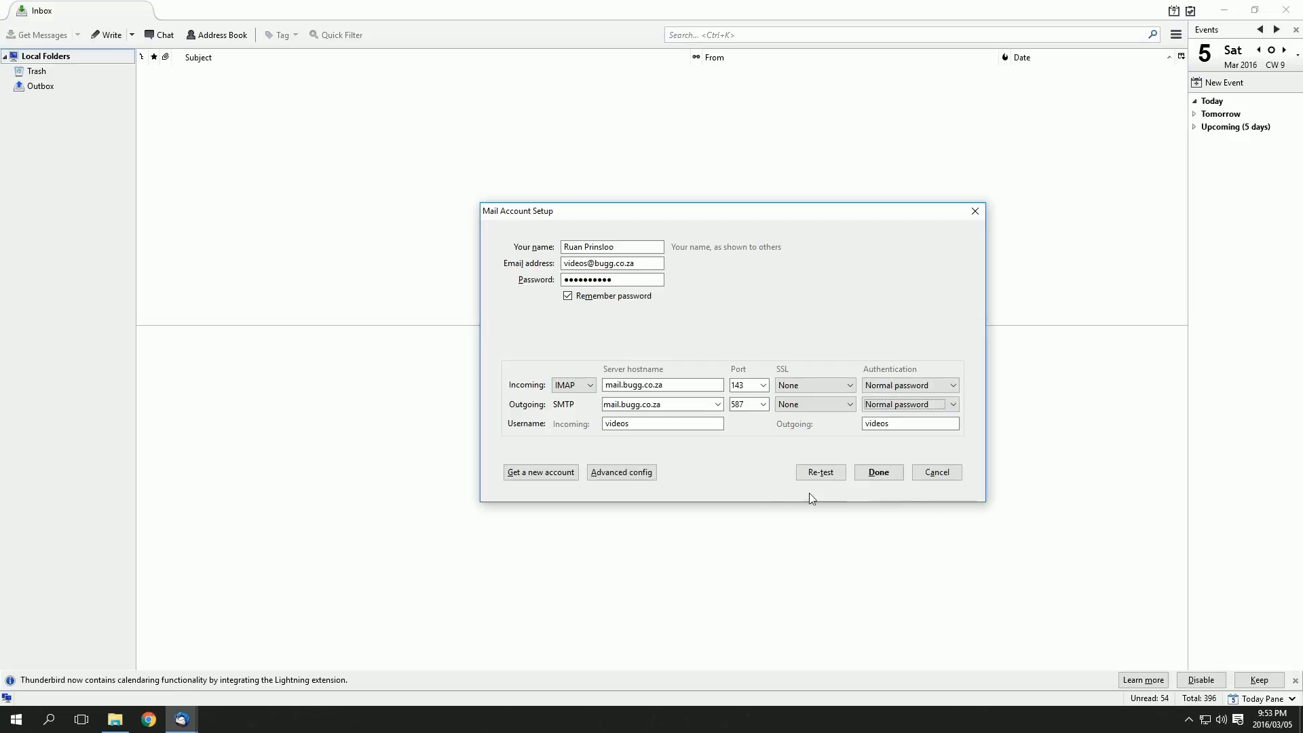
pyautogui.click(701, 424)
pyautogui.write('@')
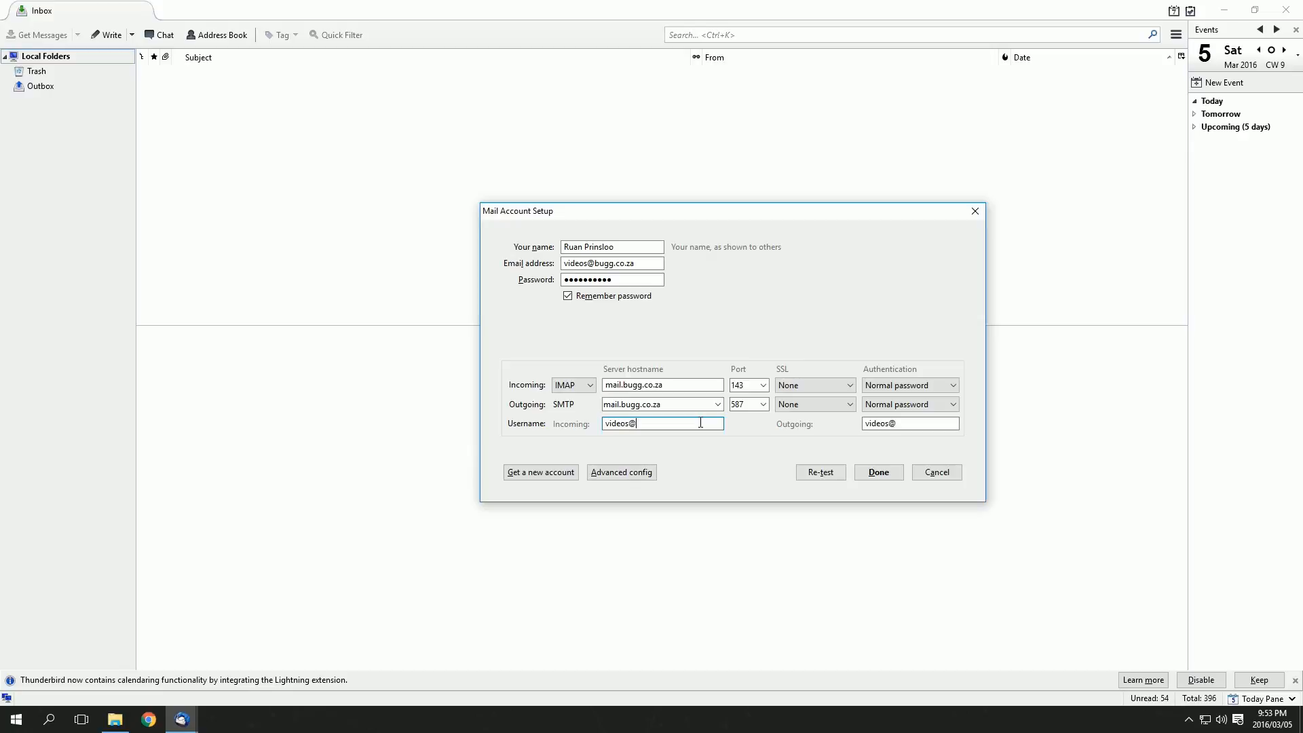
pyautogui.write('bugg.co.za')
# Accept the unencrypted-connection warning to finish the account and view its Inbox with the Outlook test message
pyautogui.click(885, 474)
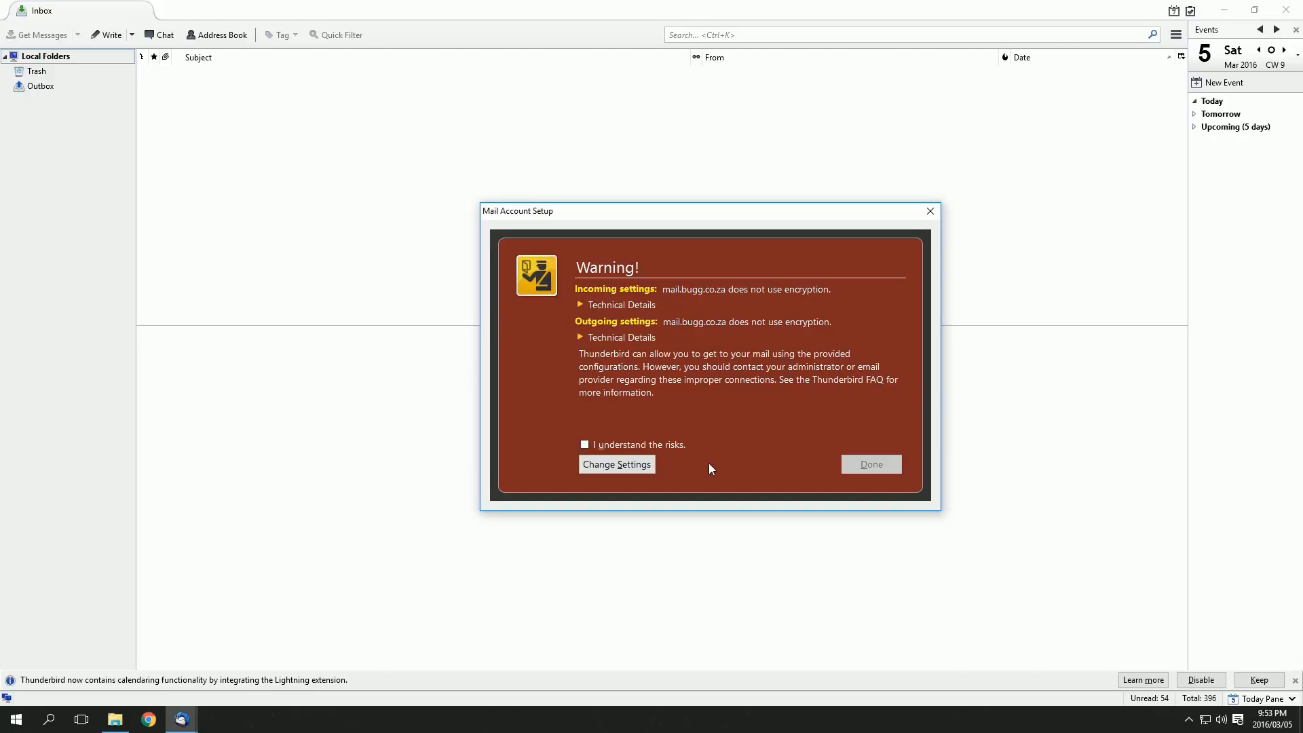
pyautogui.click(583, 446)
pyautogui.click(868, 464)
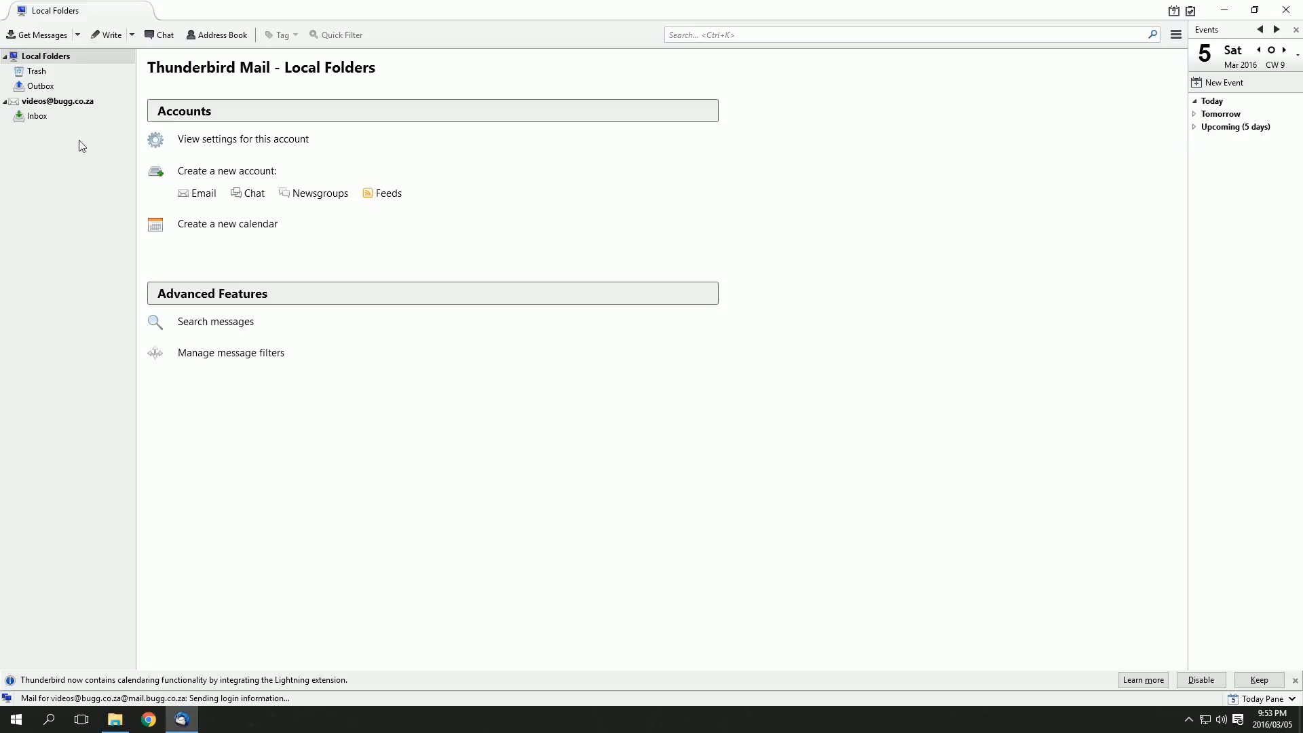
pyautogui.click(50, 116)
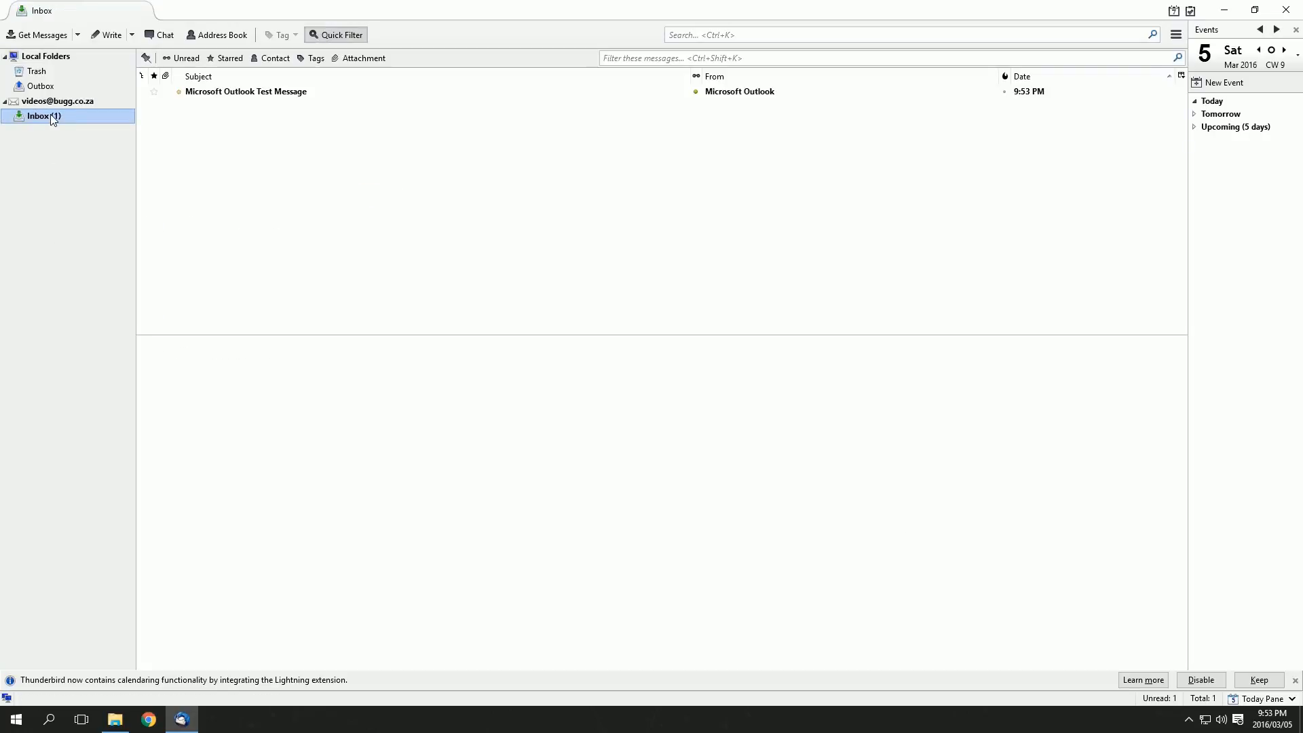